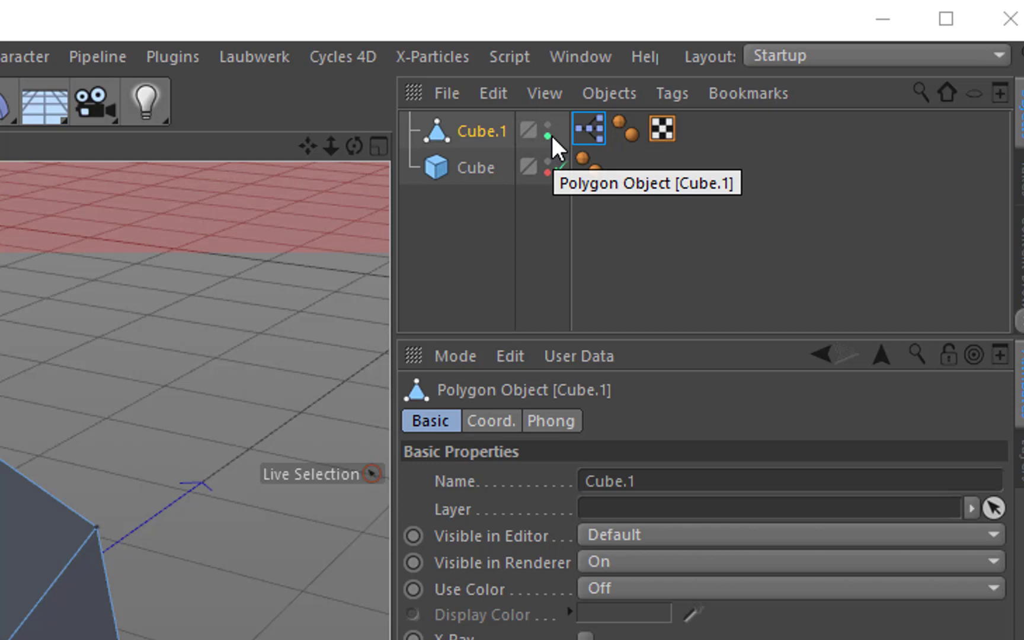
Select the Cube object, then quit CINEMA 4D without saving the changes to Traffic Lights.c4d.
{"action": "left_click", "coordinate": [474, 166]}
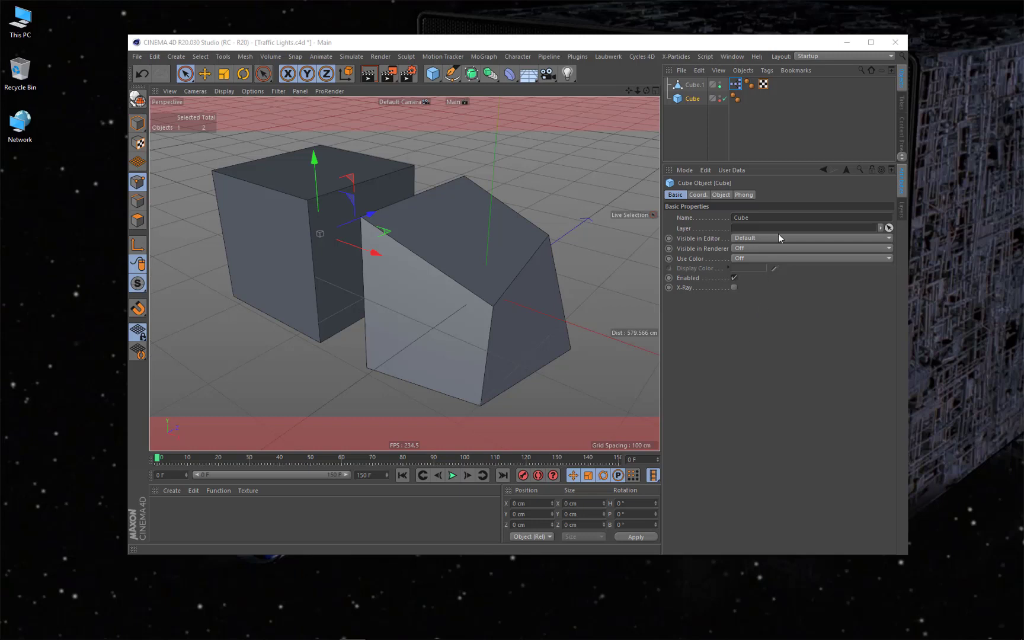
{"action": "left_click", "coordinate": [896, 44]}
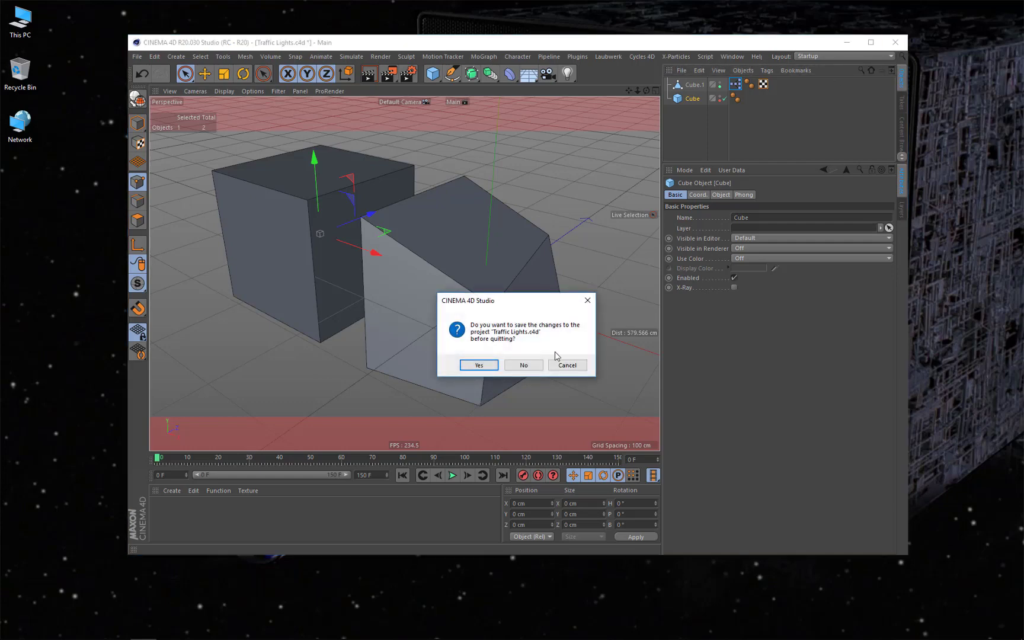
{"action": "left_click", "coordinate": [525, 366]}
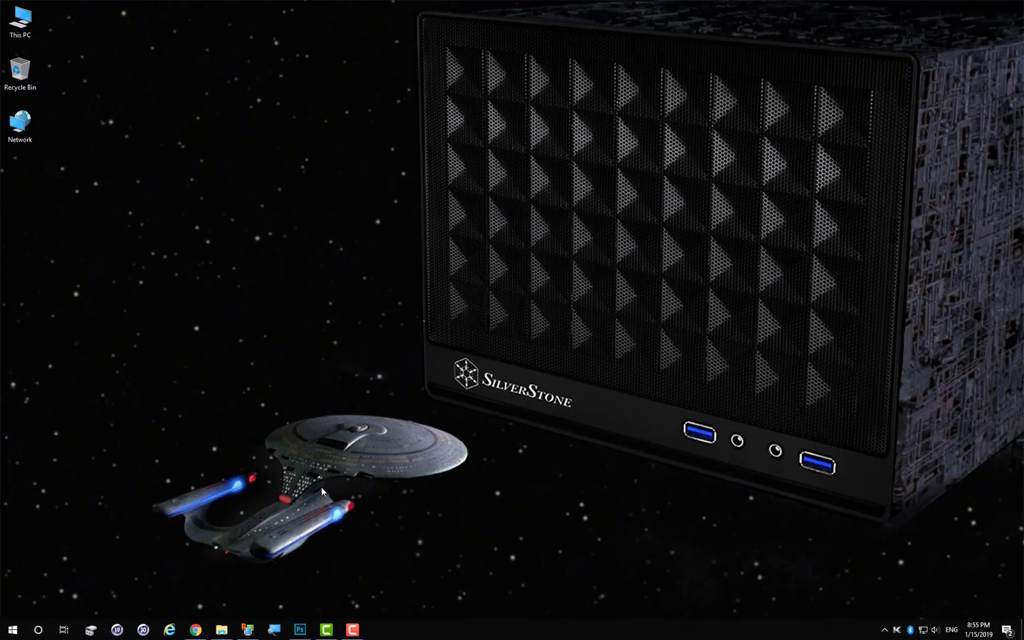
Switch to File Explorer and go from the Cinema 4D R20 folder to resource\modules\c4dplugin\icons.
{"action": "left_click", "coordinate": [224, 630]}
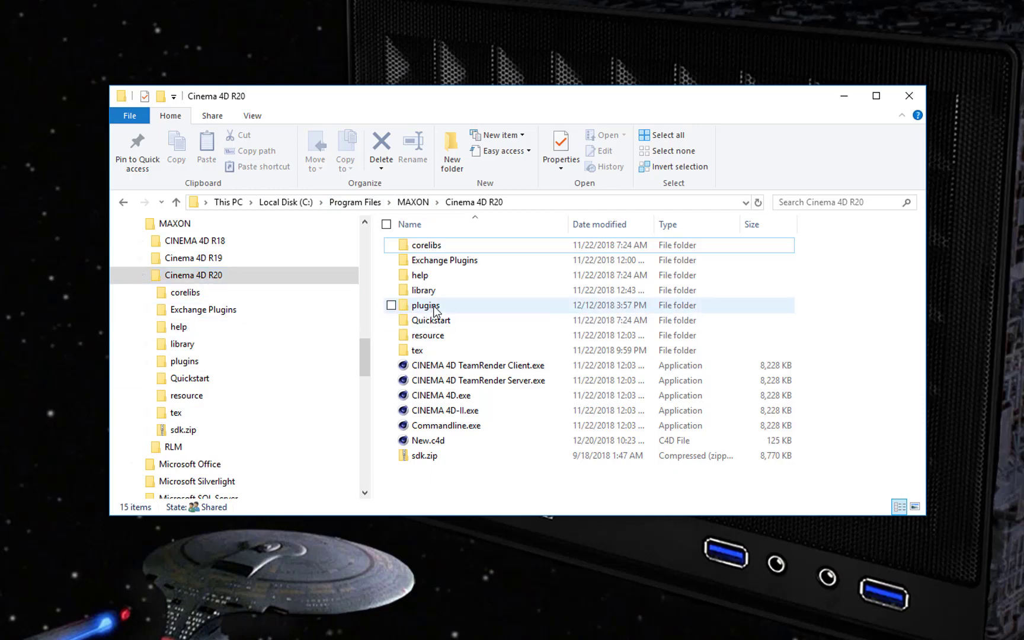
{"action": "double_click", "coordinate": [433, 337]}
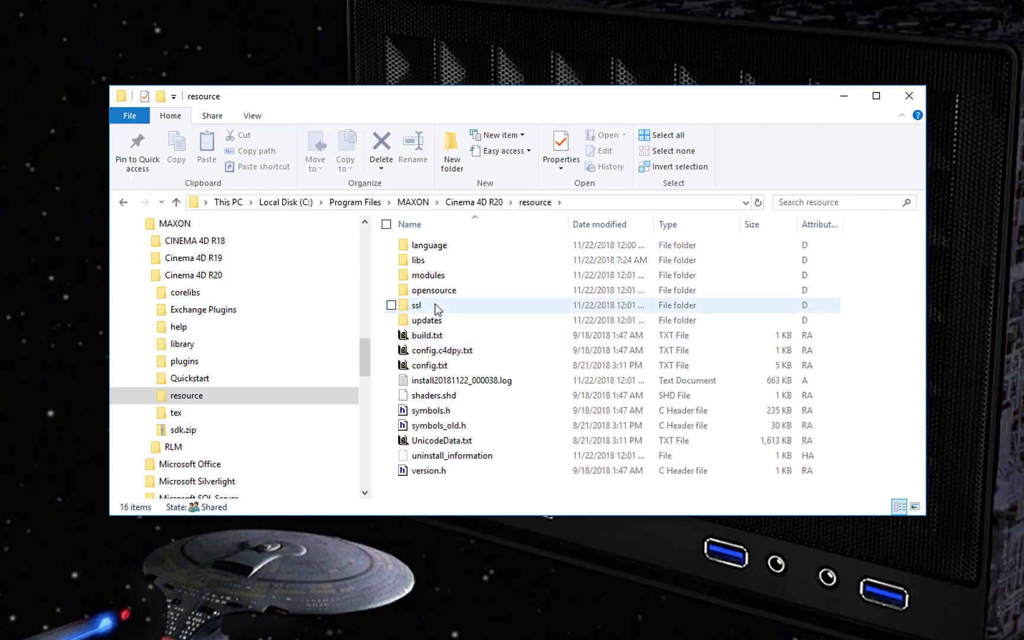
{"action": "double_click", "coordinate": [434, 277]}
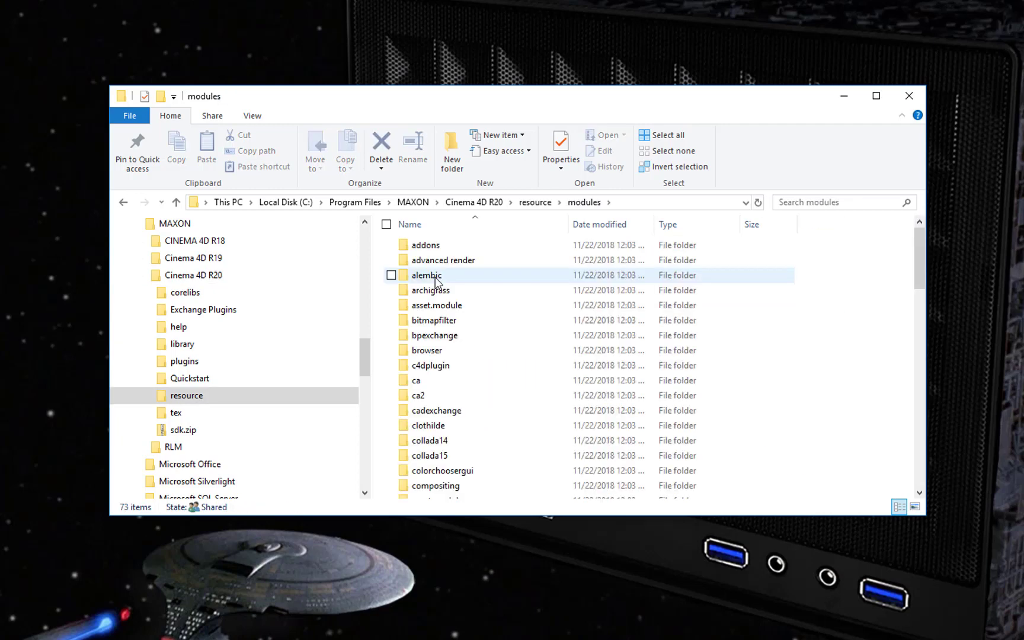
{"action": "double_click", "coordinate": [441, 368]}
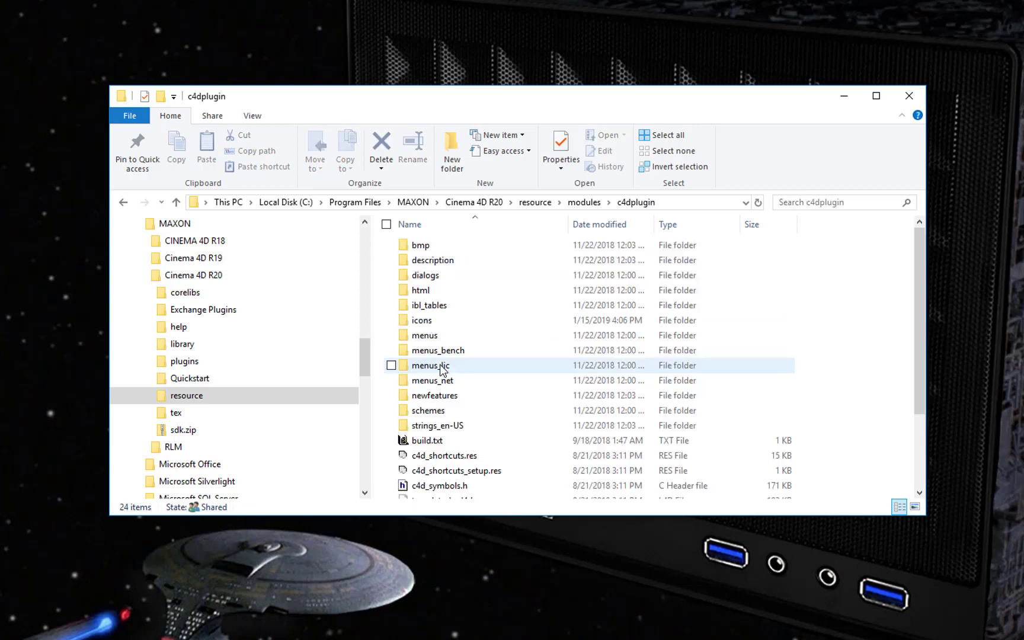
{"action": "double_click", "coordinate": [435, 321]}
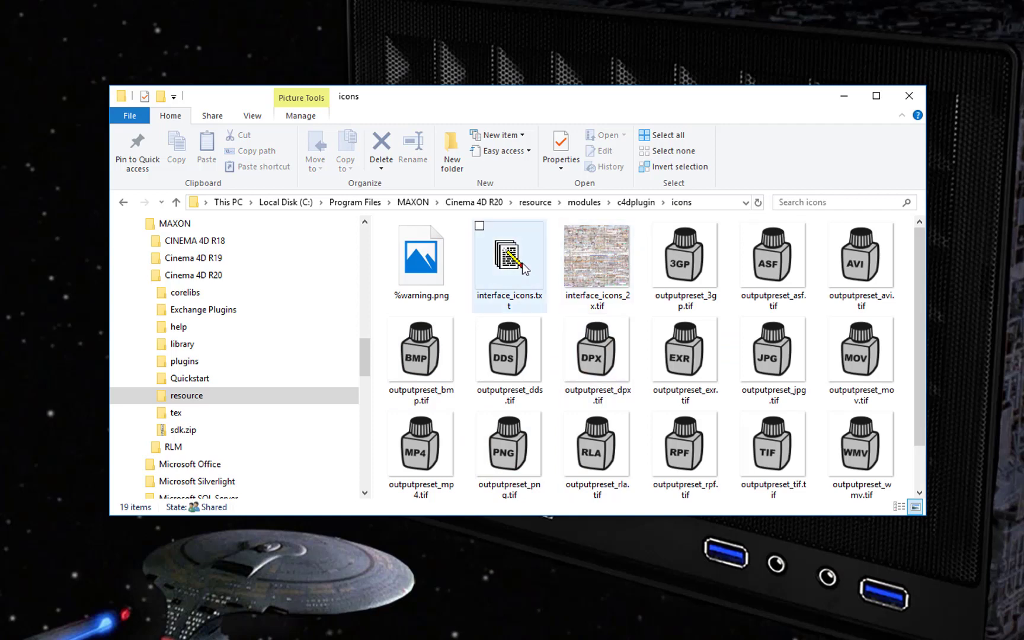
Preview the icon sheet interface_icons_2x.tif in Windows Photo Viewer.
{"action": "mouse_move", "coordinate": [596, 259]}
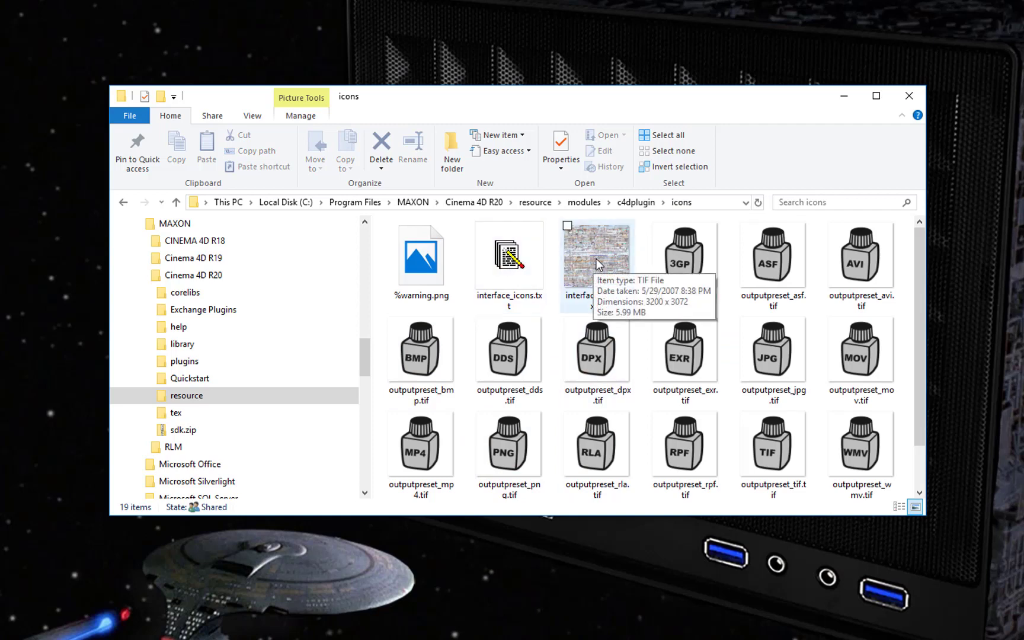
{"action": "left_click", "coordinate": [591, 262]}
{"action": "right_click", "coordinate": [592, 262]}
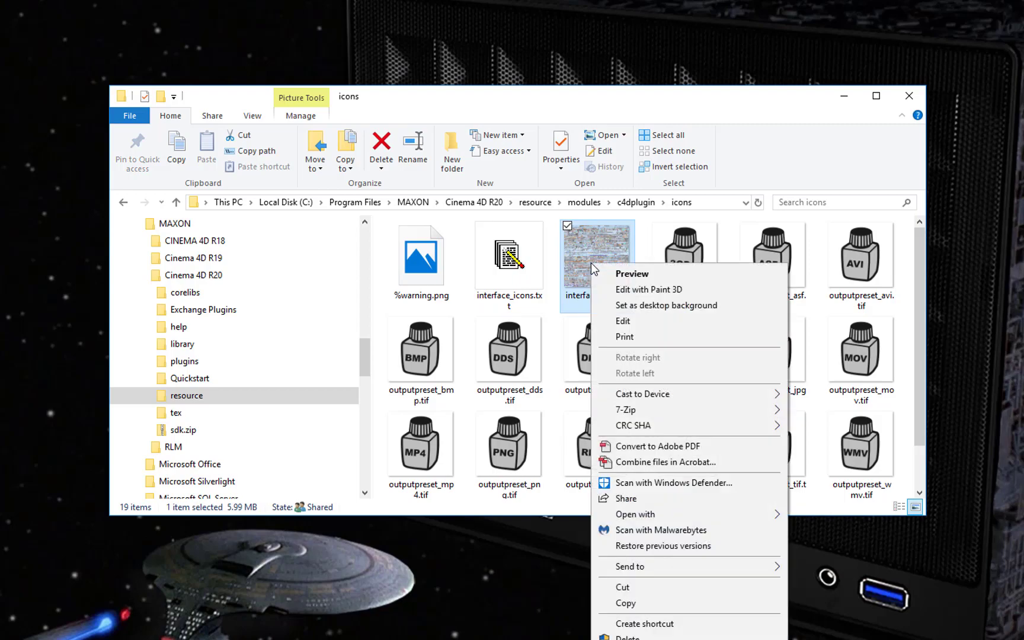
{"action": "left_click", "coordinate": [628, 272]}
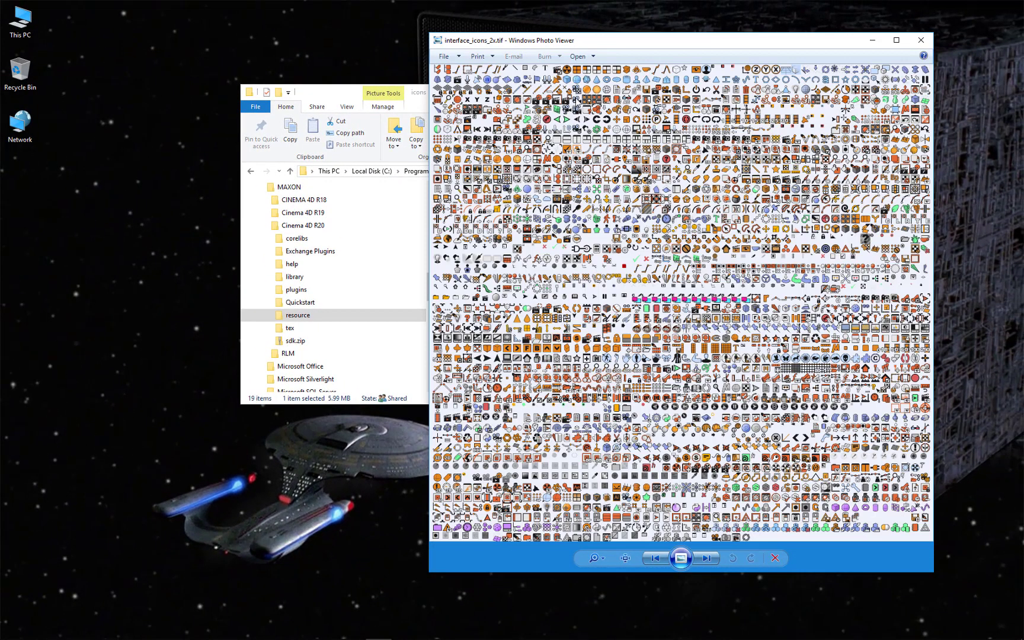
Return to the icons folder and open interface_icons.txt with Notepad.
{"action": "left_click", "coordinate": [326, 90]}
{"action": "left_click", "coordinate": [533, 209]}
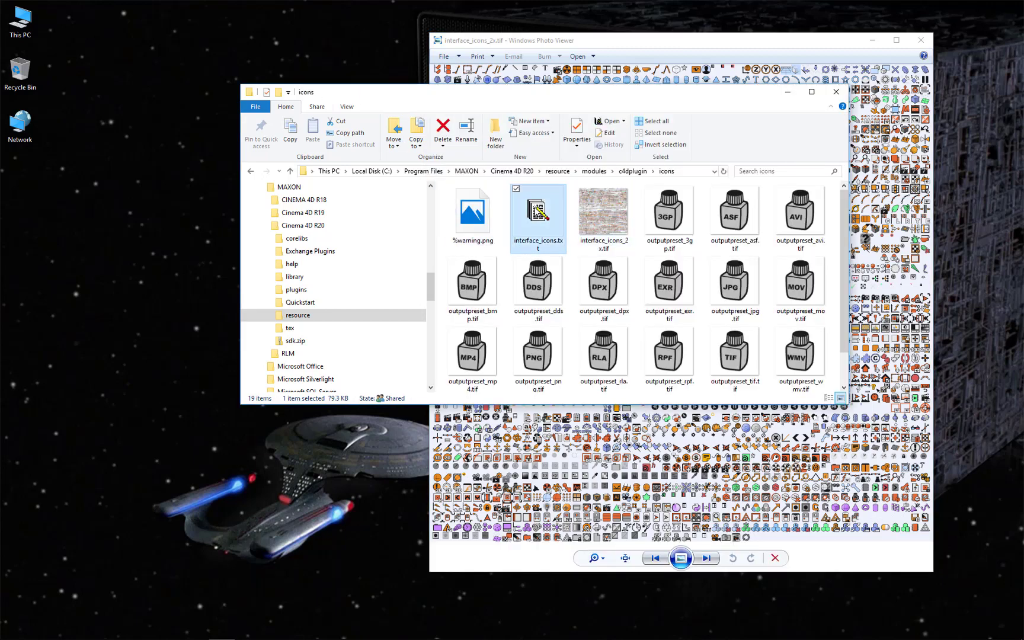
{"action": "right_click", "coordinate": [533, 207]}
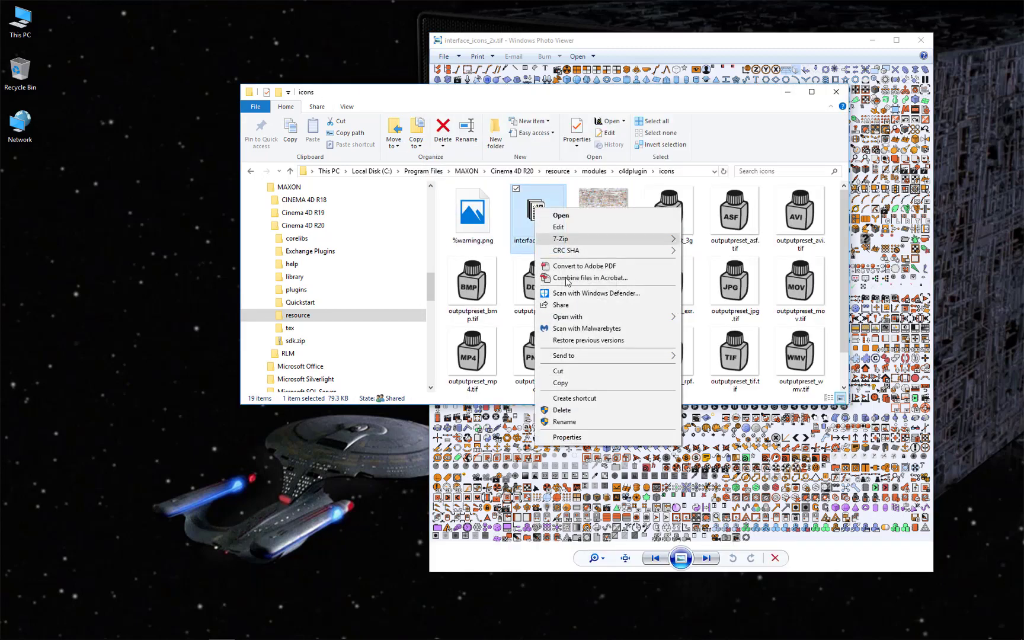
{"action": "mouse_move", "coordinate": [585, 318]}
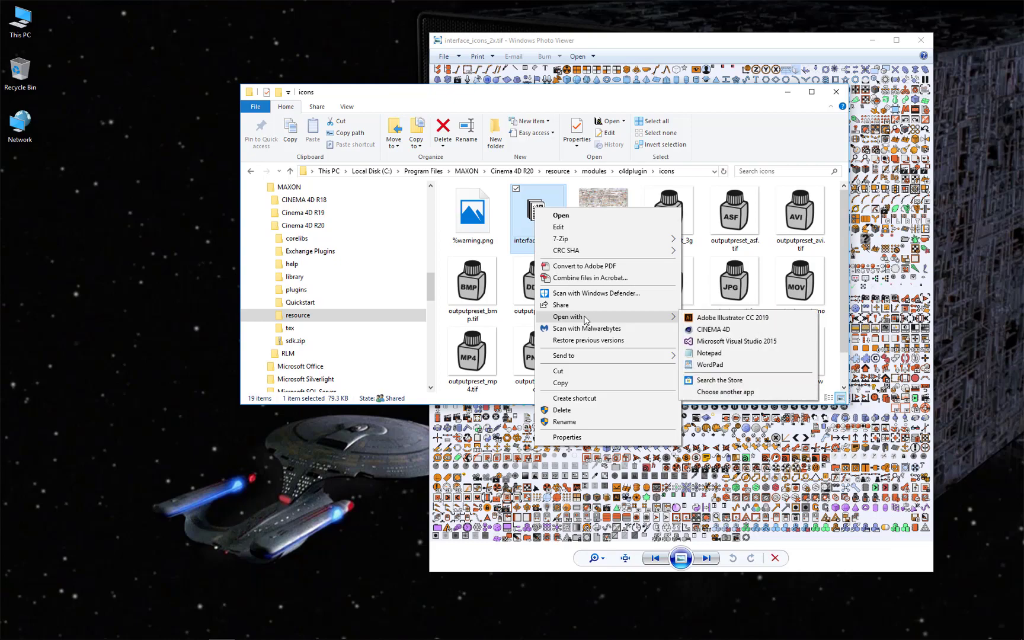
{"action": "left_click", "coordinate": [711, 354]}
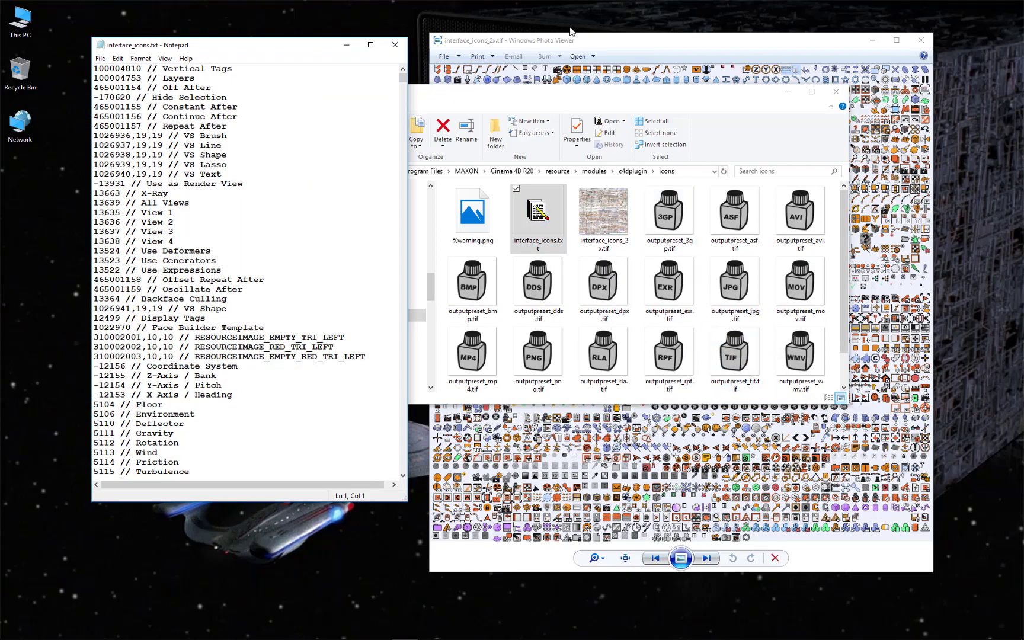
Arrange the text list and the icon sheet side by side, enlarging the sheet to show its first icons.
{"action": "left_click_drag", "start_coordinate": [592, 42], "coordinate": [659, 41]}
{"action": "left_click_drag", "start_coordinate": [294, 51], "coordinate": [361, 46]}
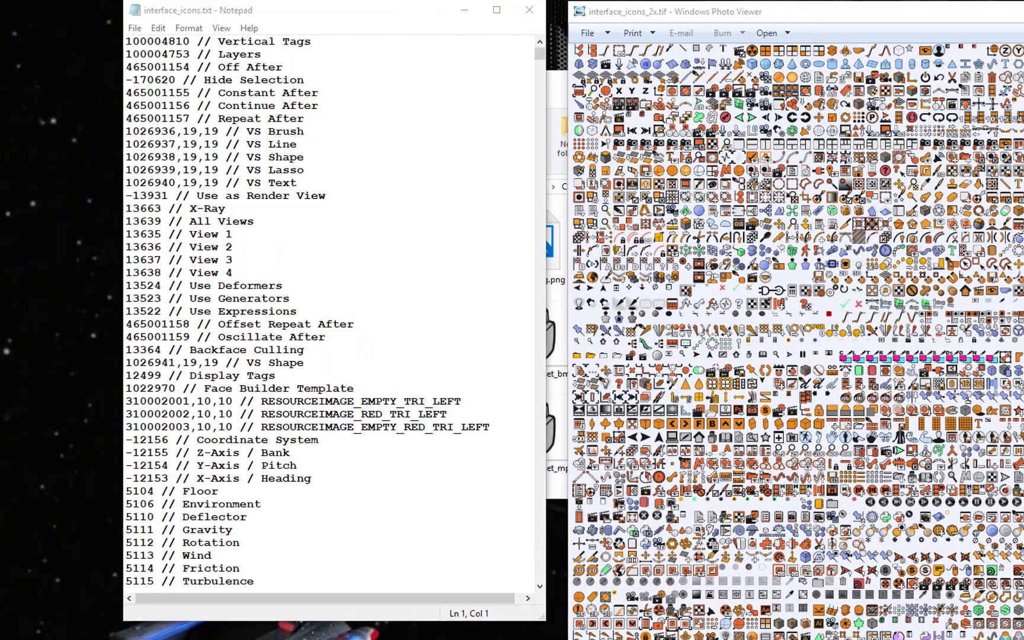
{"action": "left_click", "coordinate": [705, 605]}
{"action": "left_click_drag", "start_coordinate": [731, 354], "coordinate": [783, 261]}
{"action": "left_click_drag", "start_coordinate": [673, 162], "coordinate": [804, 277]}
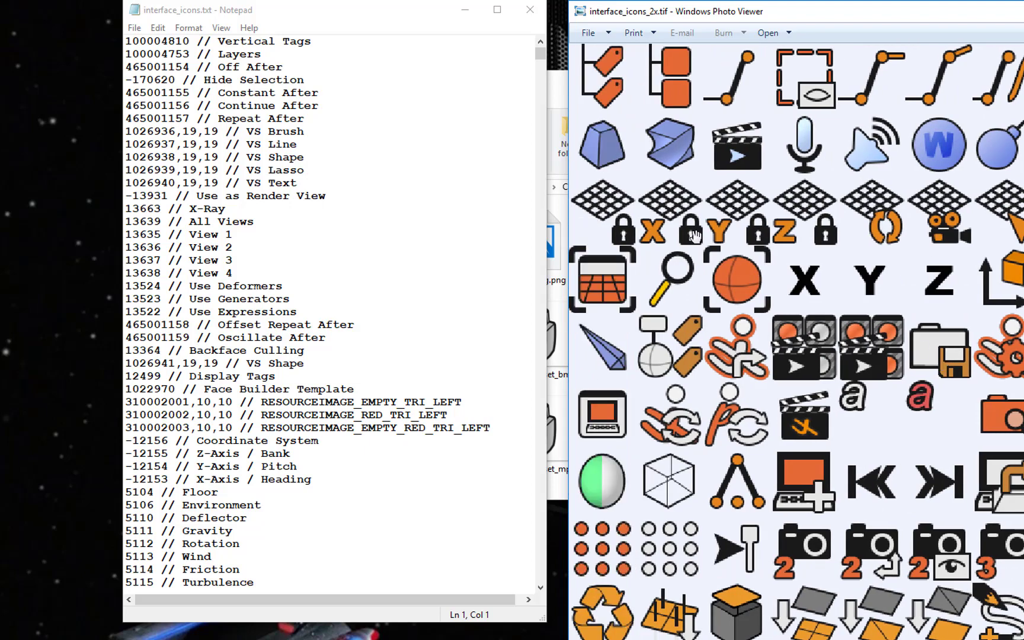
Match the list's first two entries, Vertical Tags and Layers, with the icon sheet, then check the first icon of its second row.
{"action": "left_click_drag", "start_coordinate": [217, 41], "coordinate": [336, 37]}
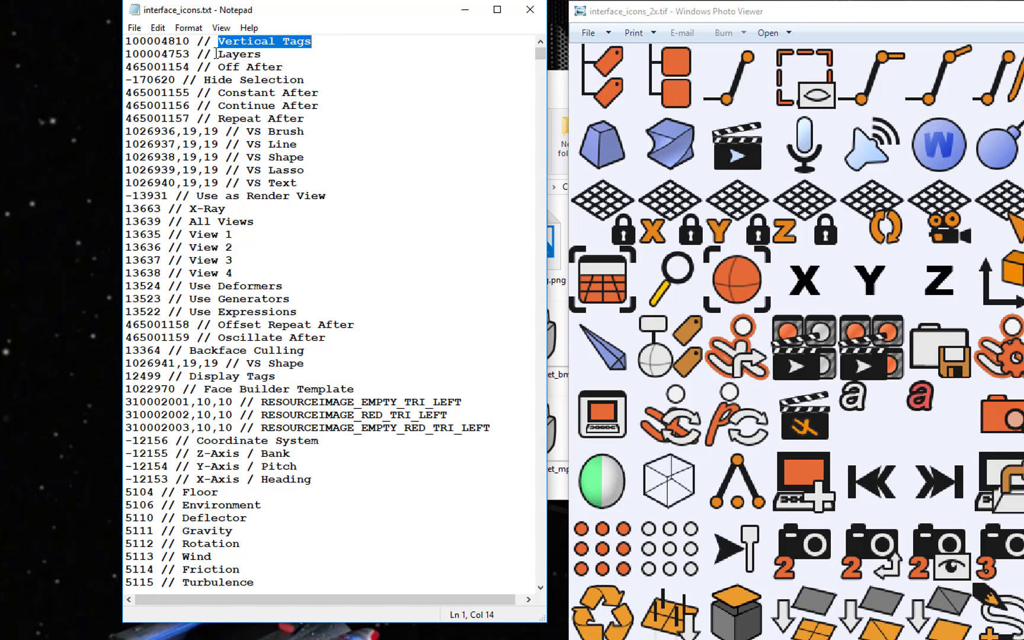
{"action": "left_click_drag", "start_coordinate": [226, 55], "coordinate": [218, 55]}
{"action": "double_click", "coordinate": [235, 54]}
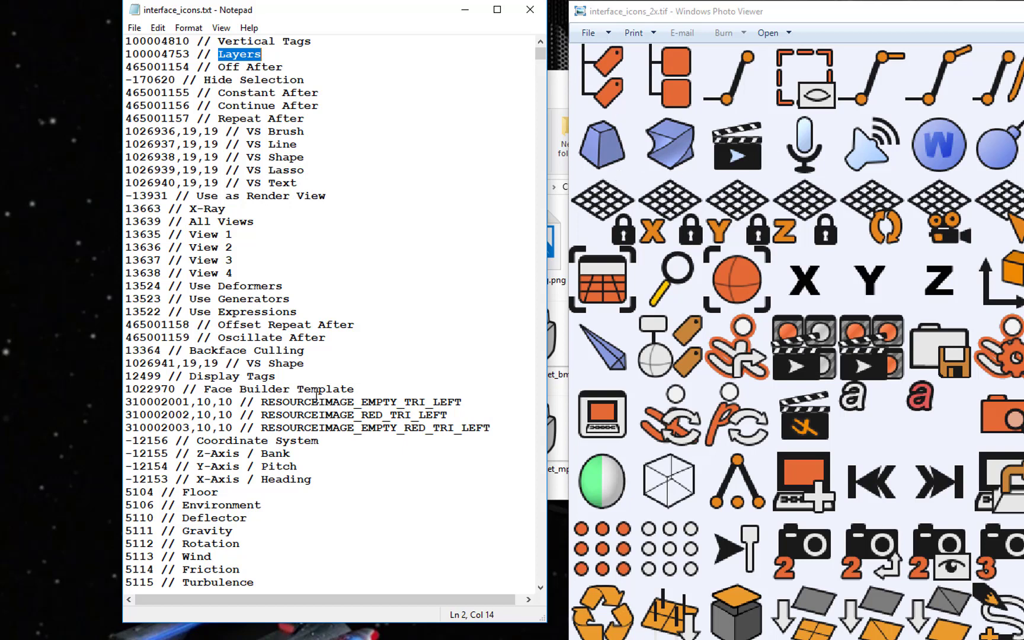
{"action": "left_click", "coordinate": [610, 145]}
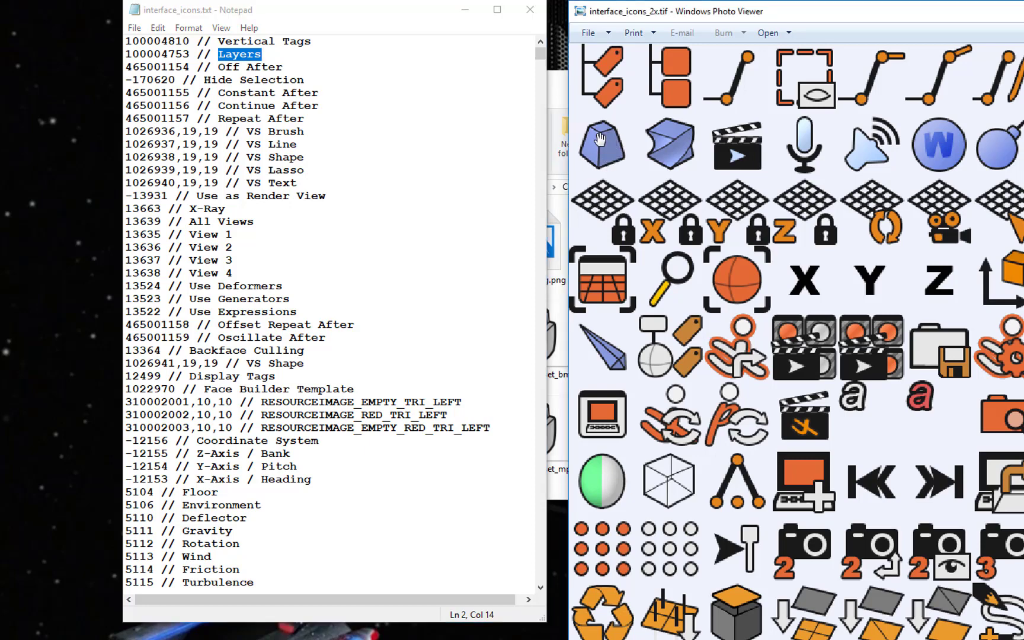
Locate line 50 of the icon list and highlight its Shear entry.
{"action": "scroll", "coordinate": [307, 436], "scroll_direction": "down", "scroll_amount": 11}
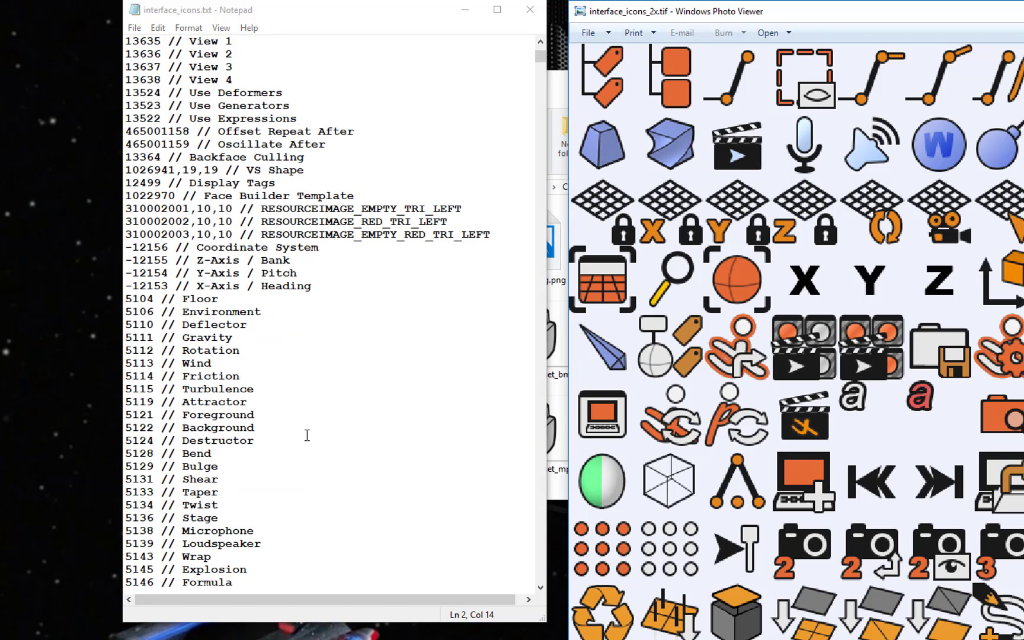
{"action": "scroll", "coordinate": [307, 436], "scroll_direction": "down", "scroll_amount": 1}
{"action": "left_click", "coordinate": [283, 339]}
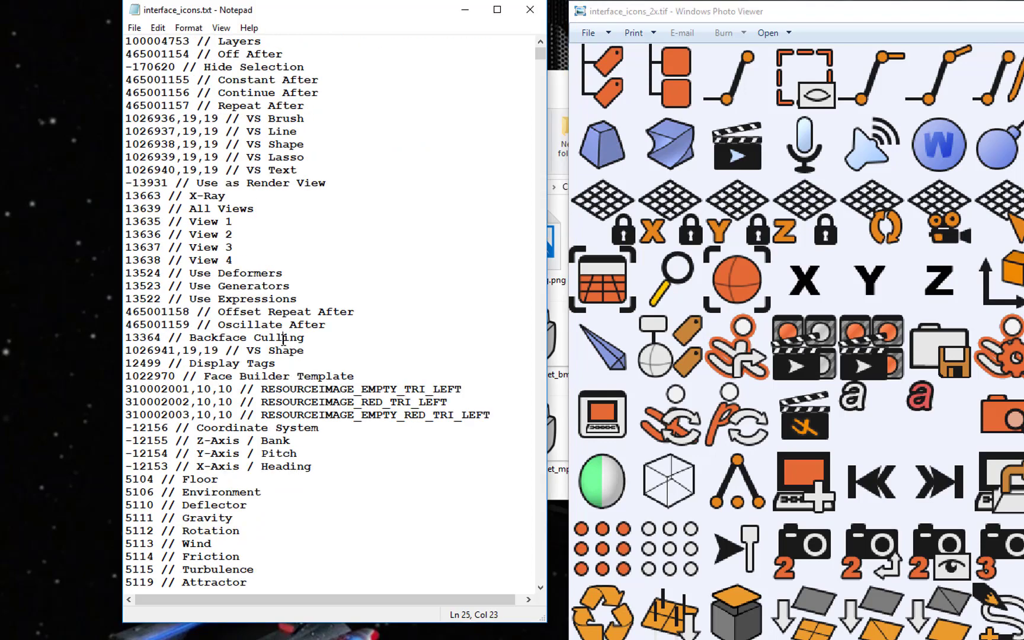
{"action": "key", "text": "Up"}
{"action": "key", "text": "Down"}
{"action": "key", "text": "Down"}
{"action": "key", "text": "Down"}
{"action": "key", "text": "Down"}
{"action": "key", "text": "Down"}
{"action": "key", "text": "Down"}
{"action": "key", "text": "Down"}
{"action": "key", "text": "Down"}
{"action": "key", "text": "Down"}
{"action": "key", "text": "Down"}
{"action": "key", "text": "Down"}
{"action": "key", "text": "Down"}
{"action": "key", "text": "Down"}
{"action": "key", "text": "Down"}
{"action": "key", "text": "Down"}
{"action": "key", "text": "Down"}
{"action": "key", "text": "Down"}
{"action": "key", "text": "Down"}
{"action": "key", "text": "Down"}
{"action": "key", "text": "Down"}
{"action": "key", "text": "Down"}
{"action": "key", "text": "Up"}
{"action": "key", "text": "Up"}
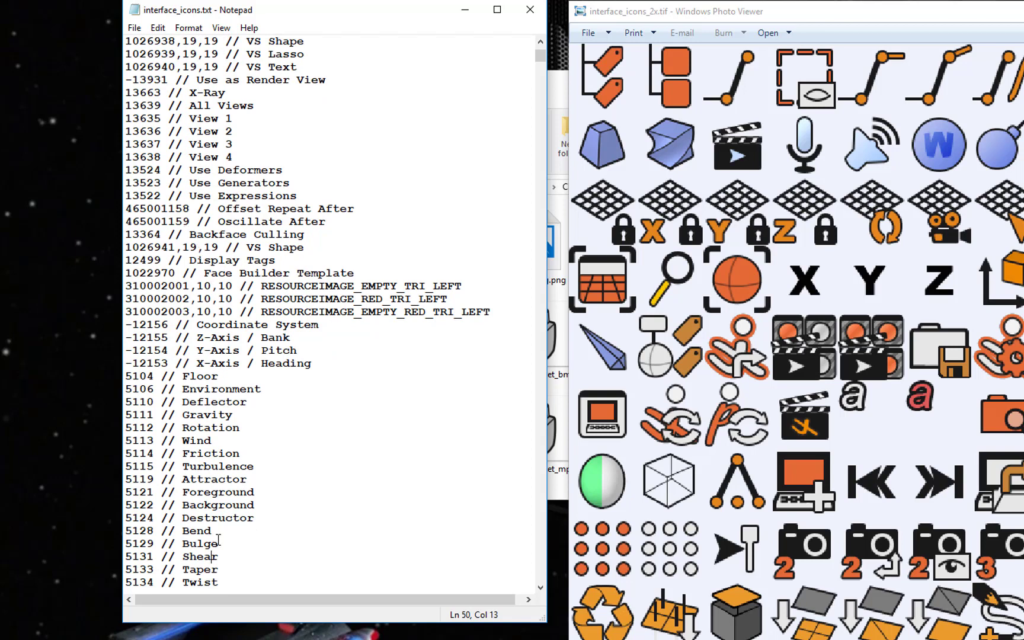
{"action": "left_click_drag", "start_coordinate": [224, 556], "coordinate": [133, 556]}
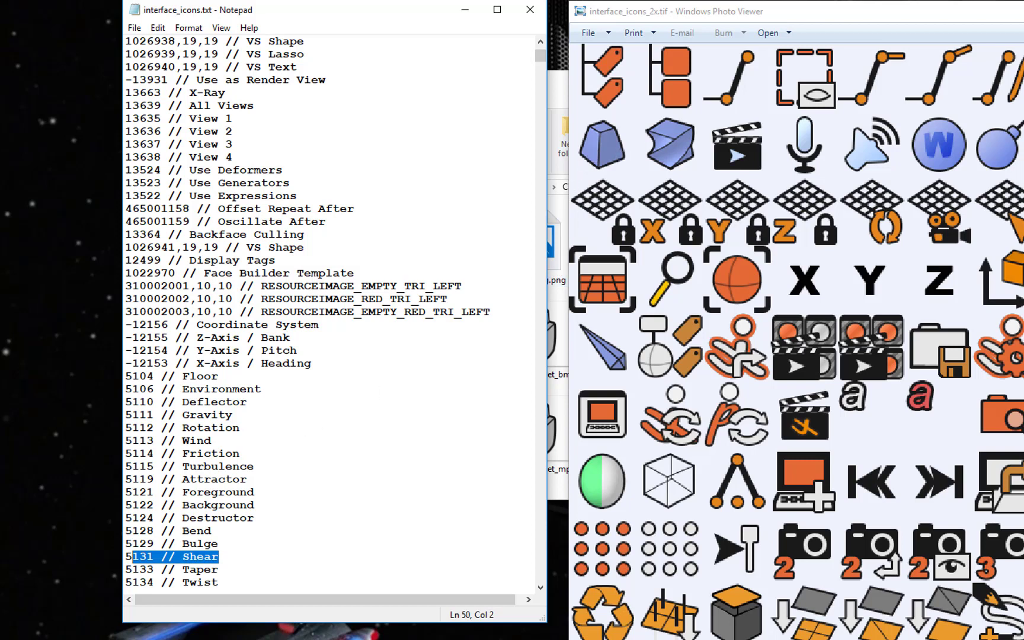
Highlight the Taper entry on line 51 and the Twist entry on line 52 in turn.
{"action": "left_click_drag", "start_coordinate": [224, 569], "coordinate": [124, 569]}
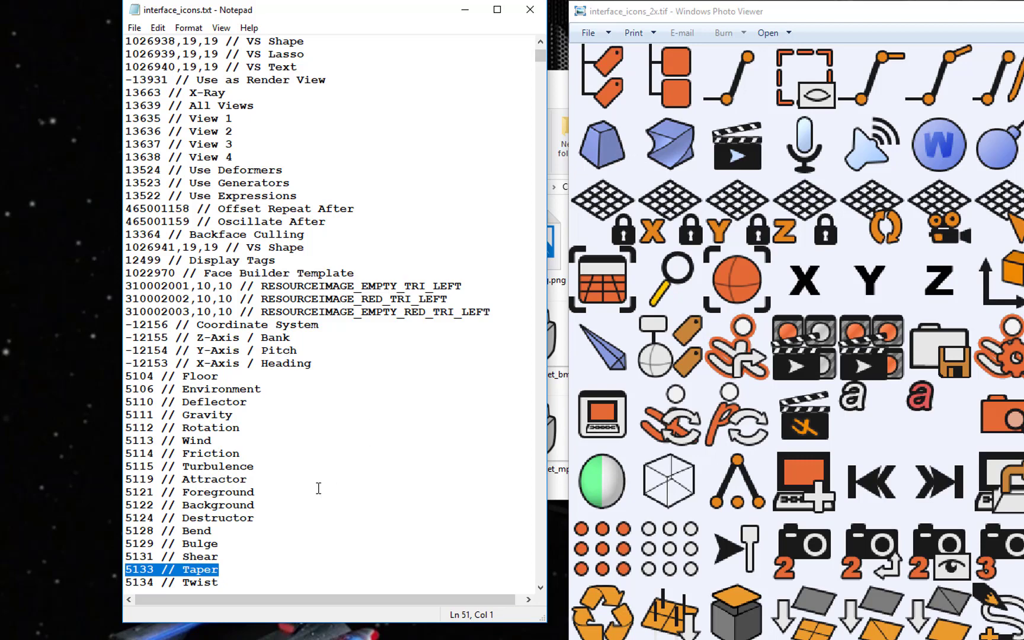
{"action": "scroll", "coordinate": [316, 487], "scroll_direction": "down", "scroll_amount": 9}
{"action": "scroll", "coordinate": [317, 488], "scroll_direction": "down", "scroll_amount": 1}
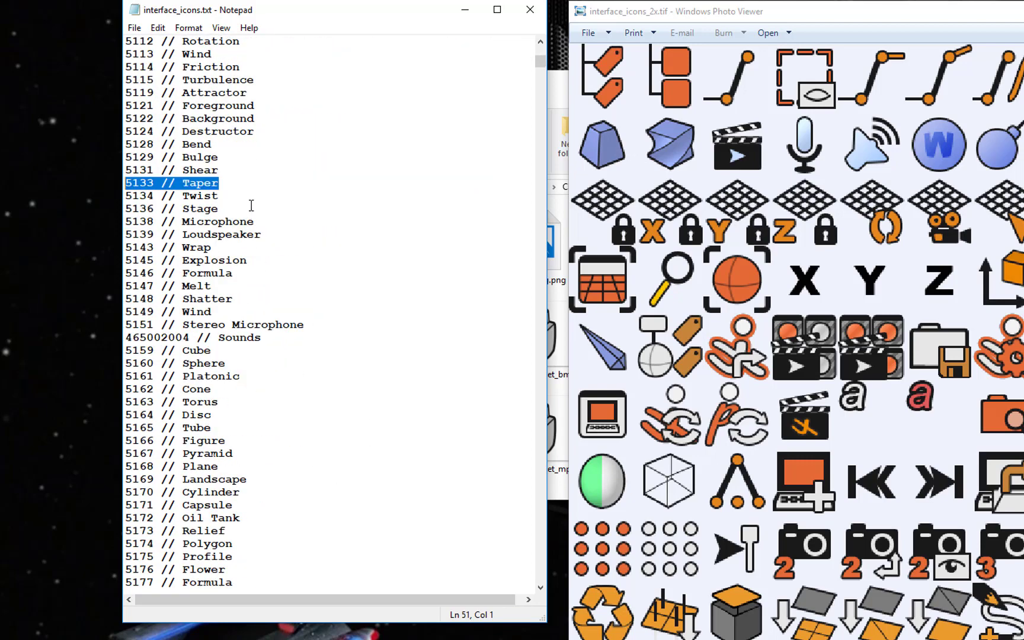
{"action": "left_click", "coordinate": [223, 197]}
{"action": "key", "text": "shift+Home"}
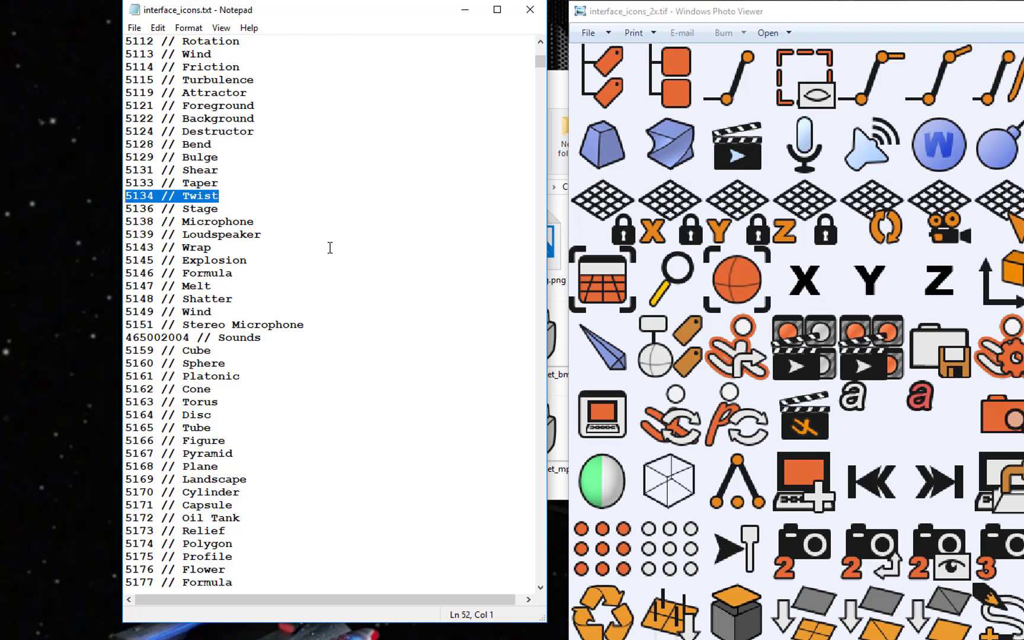
Find the two Inherit Invert lines in the icon list and compare them with the 12479 Invert entry they reference.
{"action": "scroll", "coordinate": [285, 388], "scroll_direction": "down", "scroll_amount": 8}
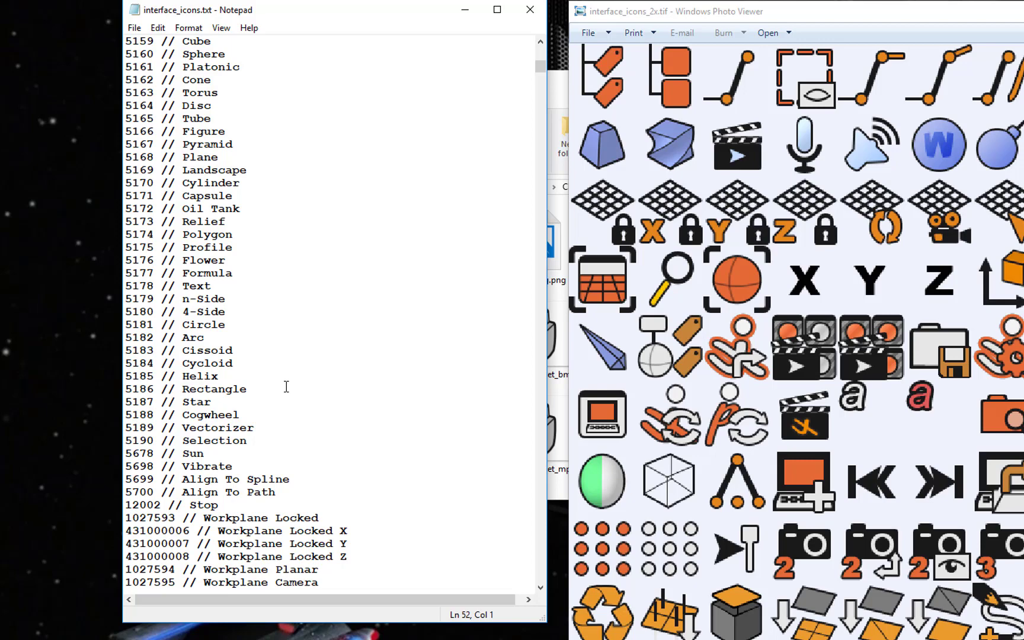
{"action": "scroll", "coordinate": [250, 294], "scroll_direction": "down", "scroll_amount": 5}
{"action": "scroll", "coordinate": [249, 293], "scroll_direction": "down", "scroll_amount": 20}
{"action": "scroll", "coordinate": [253, 286], "scroll_direction": "down", "scroll_amount": 20}
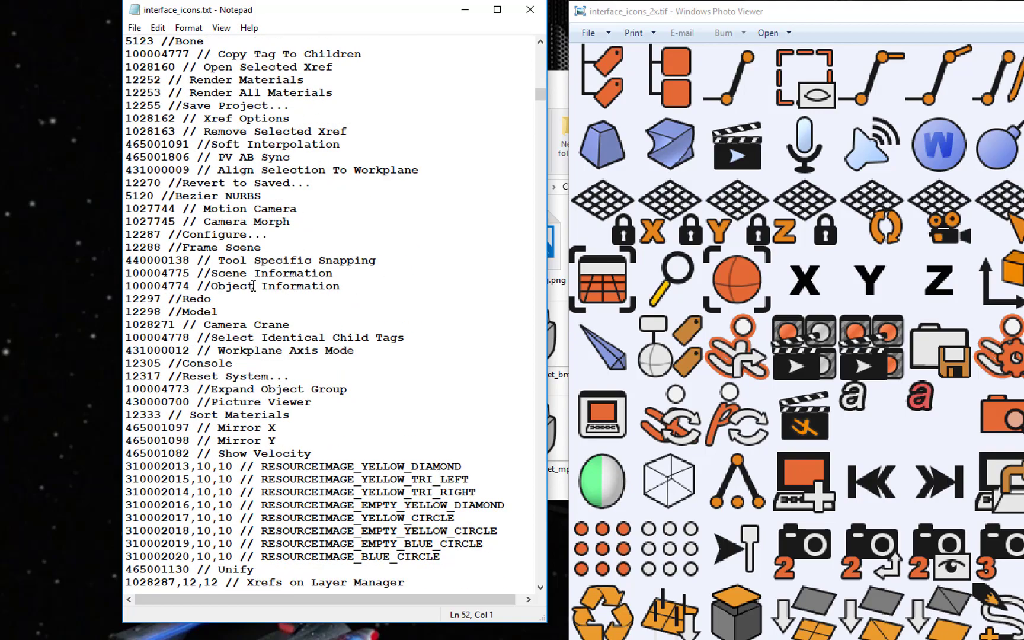
{"action": "scroll", "coordinate": [254, 286], "scroll_direction": "down", "scroll_amount": 5}
{"action": "scroll", "coordinate": [253, 286], "scroll_direction": "down", "scroll_amount": 20}
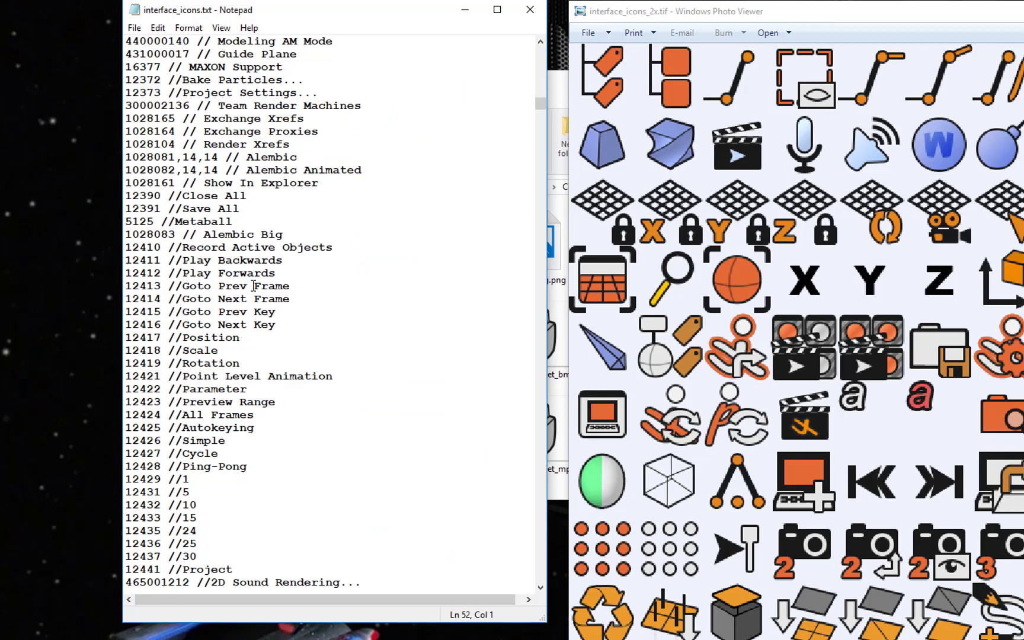
{"action": "scroll", "coordinate": [254, 286], "scroll_direction": "down", "scroll_amount": 4}
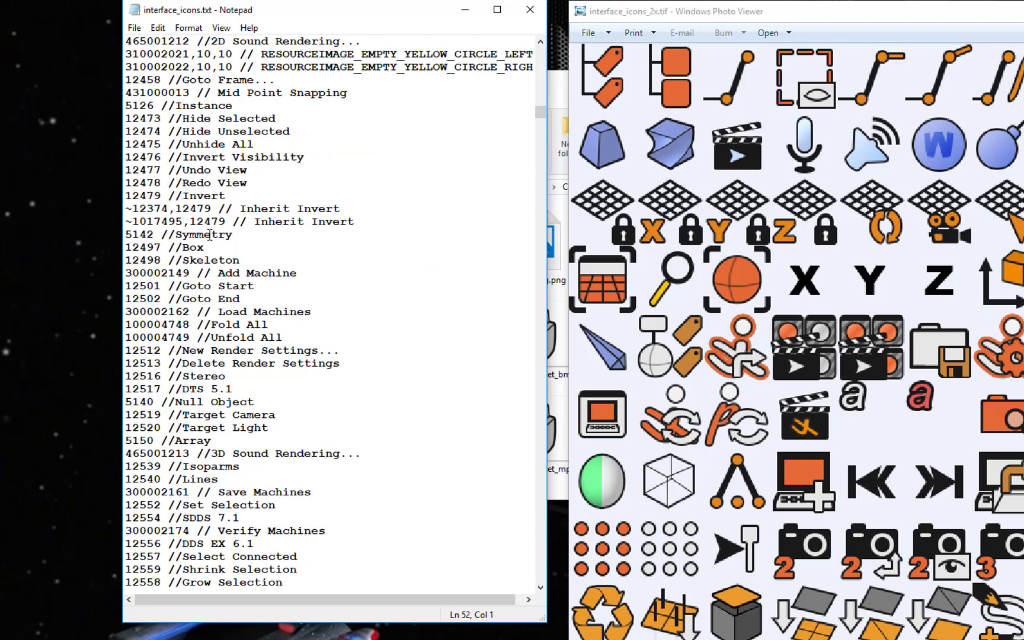
{"action": "left_click_drag", "start_coordinate": [128, 211], "coordinate": [374, 214]}
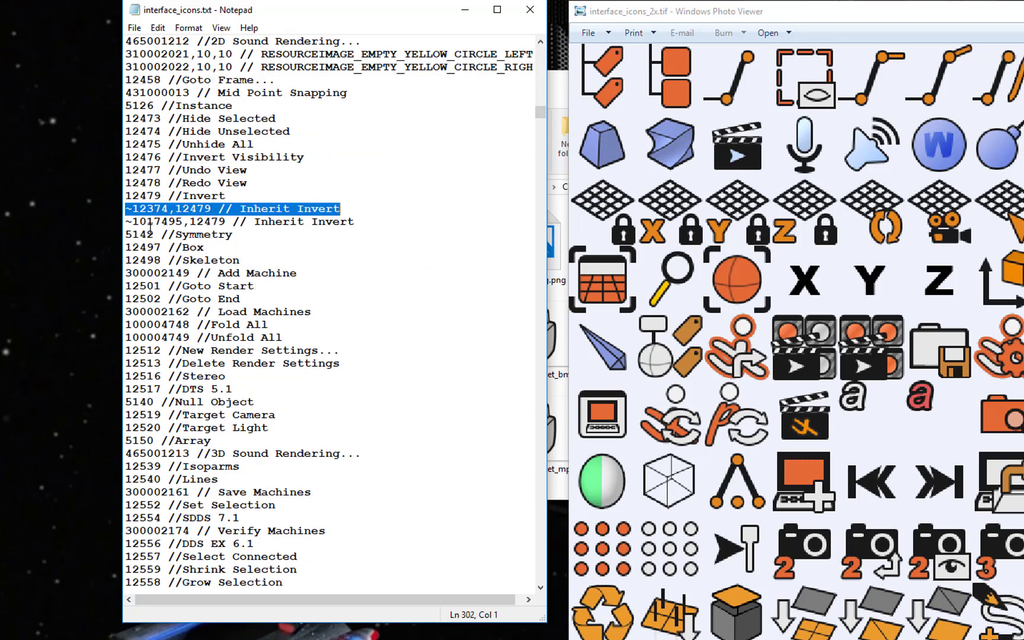
{"action": "left_click_drag", "start_coordinate": [127, 226], "coordinate": [382, 223]}
{"action": "left_click_drag", "start_coordinate": [233, 198], "coordinate": [133, 198]}
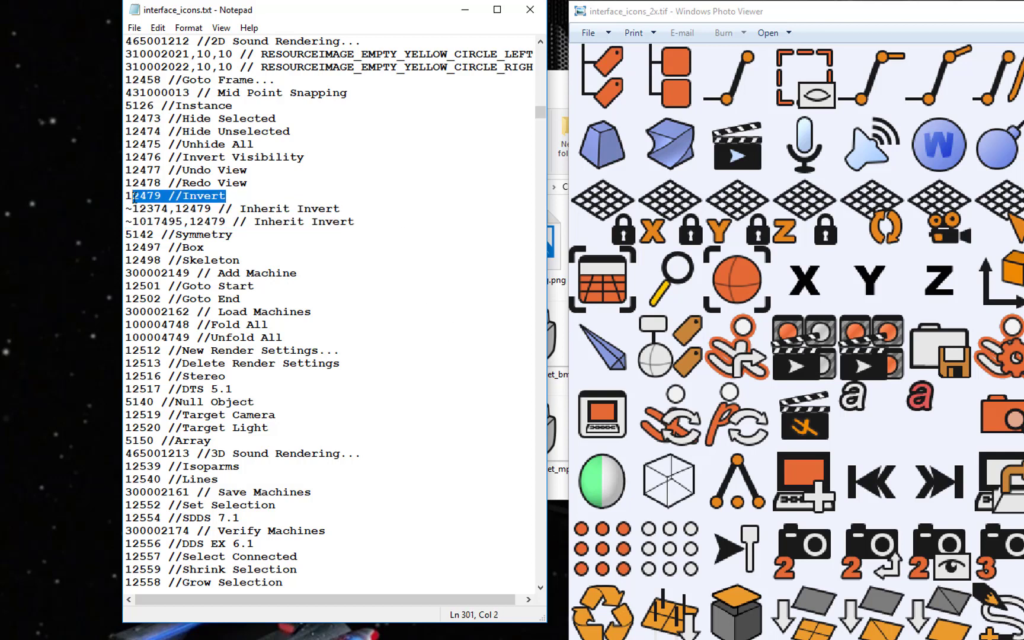
{"action": "left_click", "coordinate": [281, 193]}
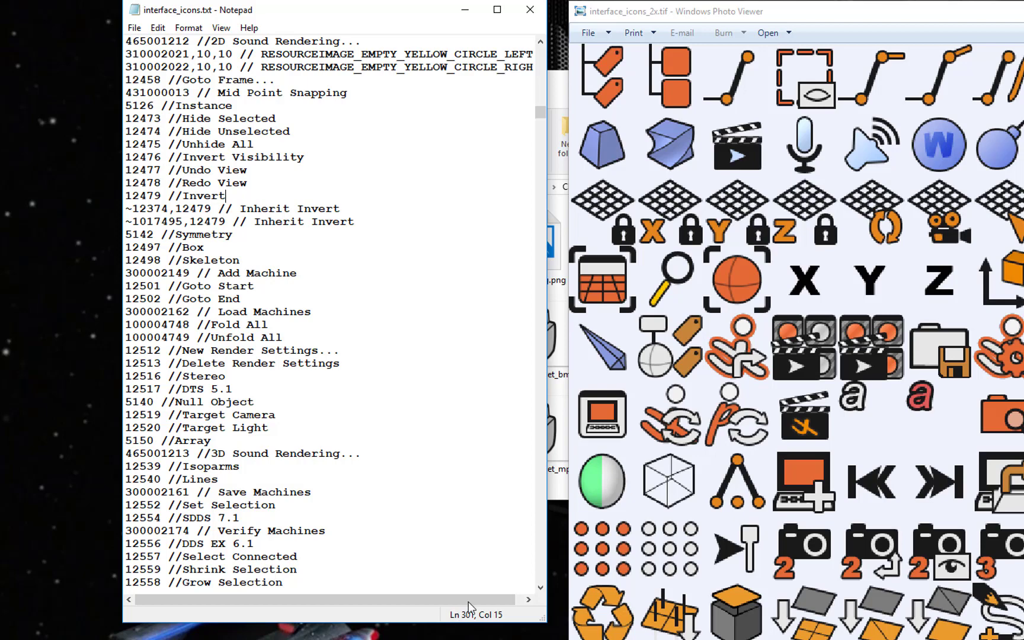
Review the Inherit Invert and 12479 Invert entries against the whole icon sheet, and close both the icon list and the sheet.
{"action": "scroll", "coordinate": [662, 218], "scroll_direction": "up", "scroll_amount": 2}
{"action": "scroll", "coordinate": [662, 218], "scroll_direction": "down", "scroll_amount": 4}
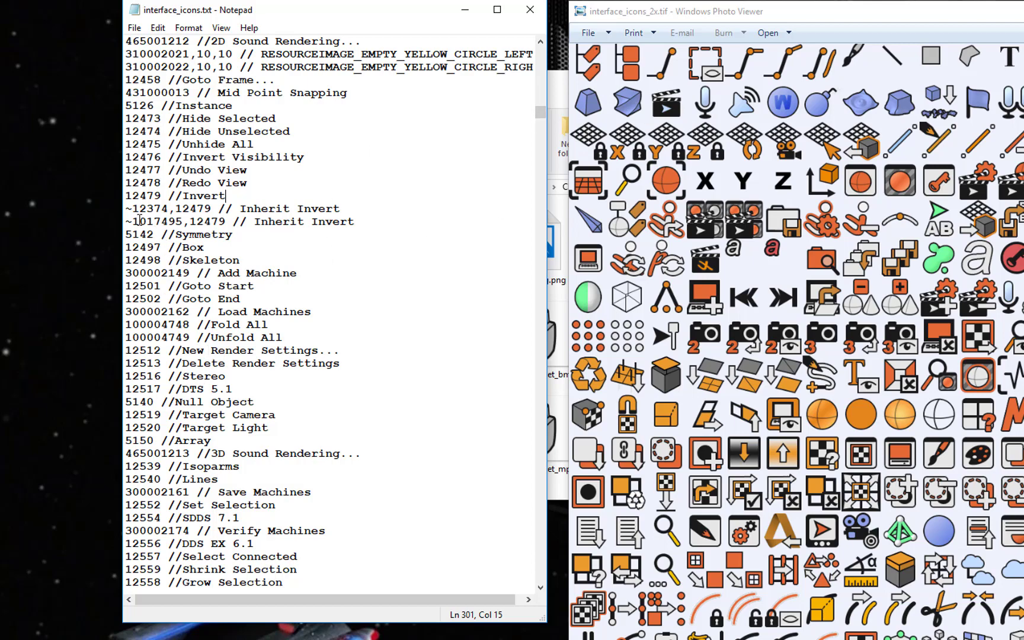
{"action": "left_click_drag", "start_coordinate": [126, 209], "coordinate": [130, 208]}
{"action": "left_click", "coordinate": [154, 195]}
{"action": "scroll", "coordinate": [957, 321], "scroll_direction": "down", "scroll_amount": 2}
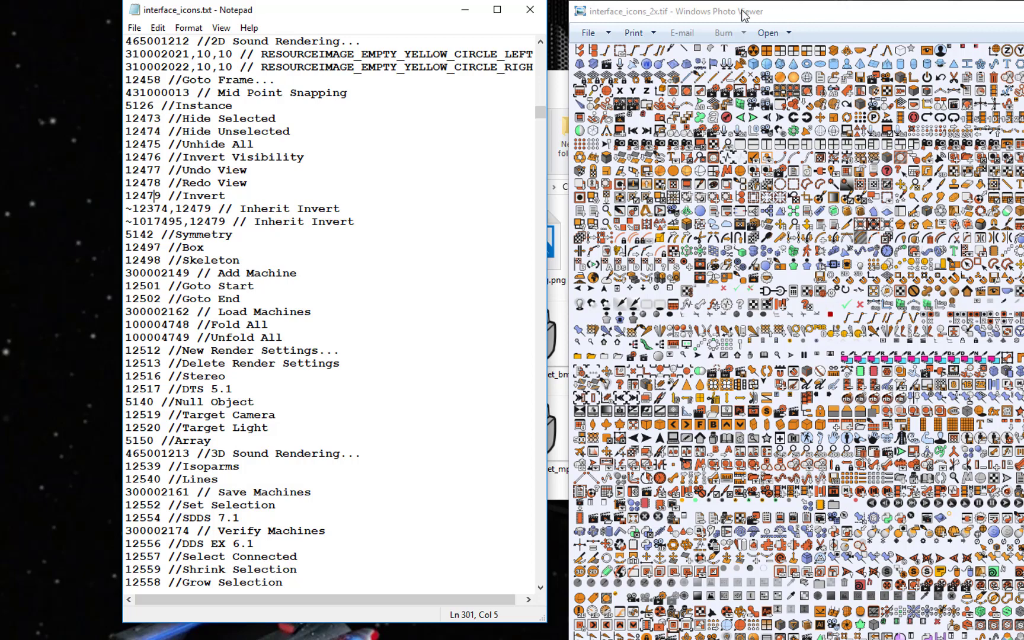
{"action": "left_click", "coordinate": [530, 10]}
{"action": "key", "text": "alt+F4"}
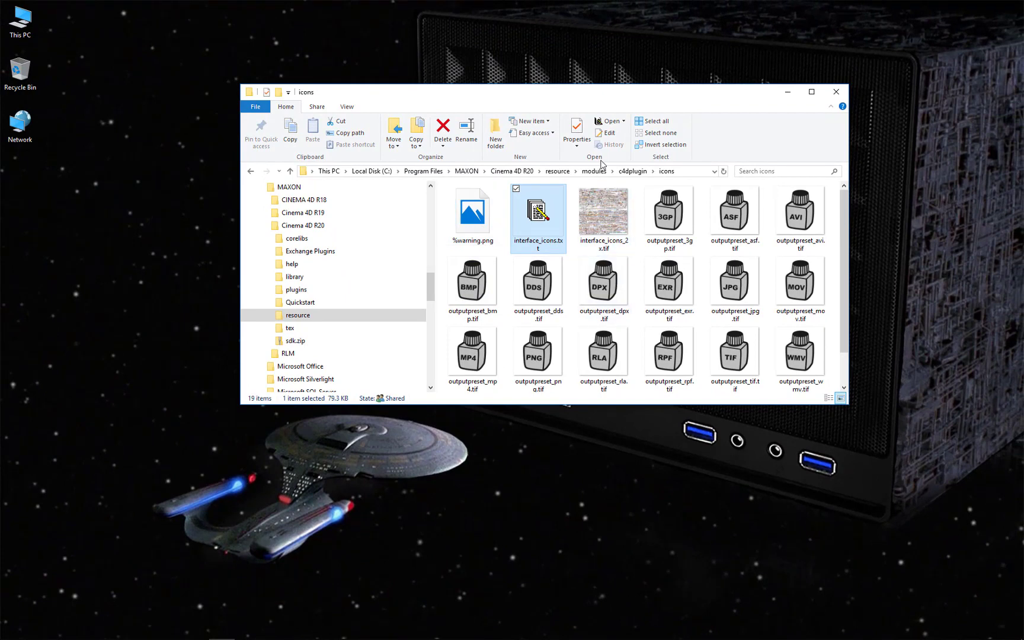
Duplicate interface_icons_2x.tif within the same icons folder.
{"action": "left_click", "coordinate": [607, 217]}
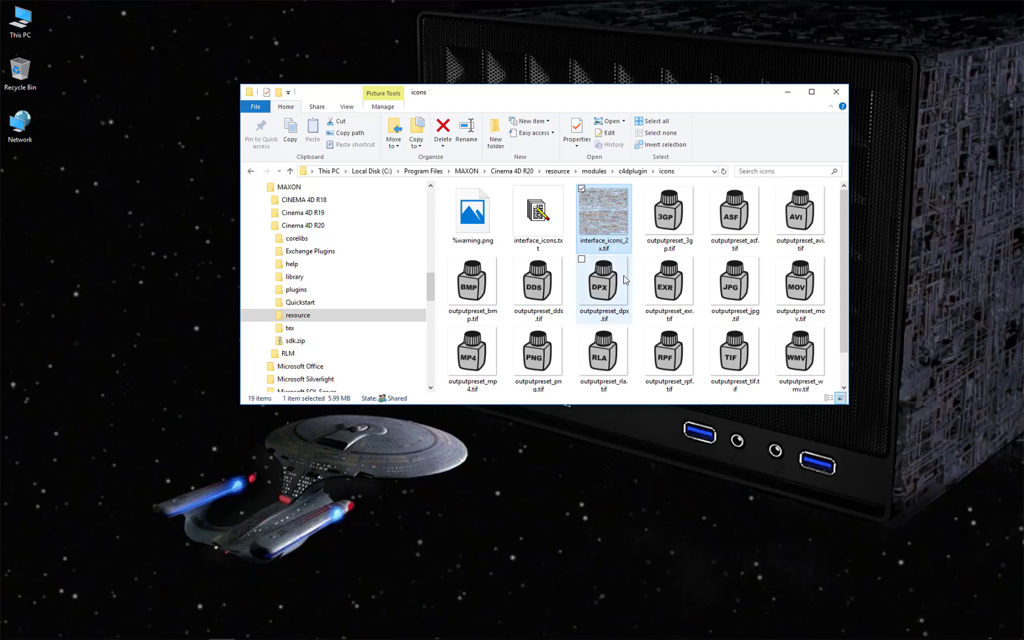
{"action": "right_click_drag", "start_coordinate": [605, 212], "coordinate": [639, 221]}
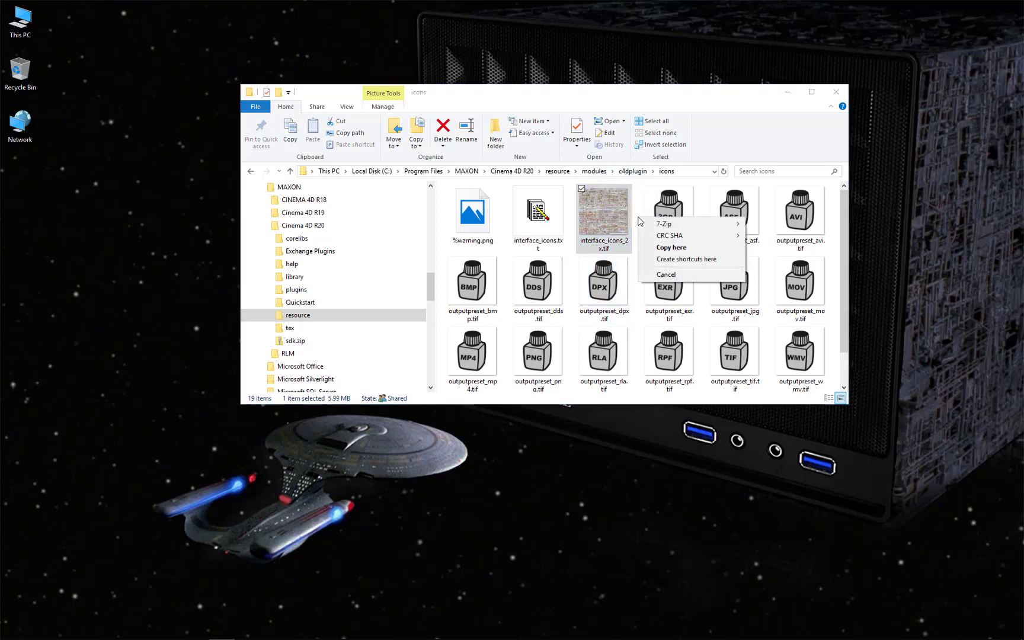
{"action": "left_click", "coordinate": [671, 247]}
{"action": "left_click", "coordinate": [488, 255]}
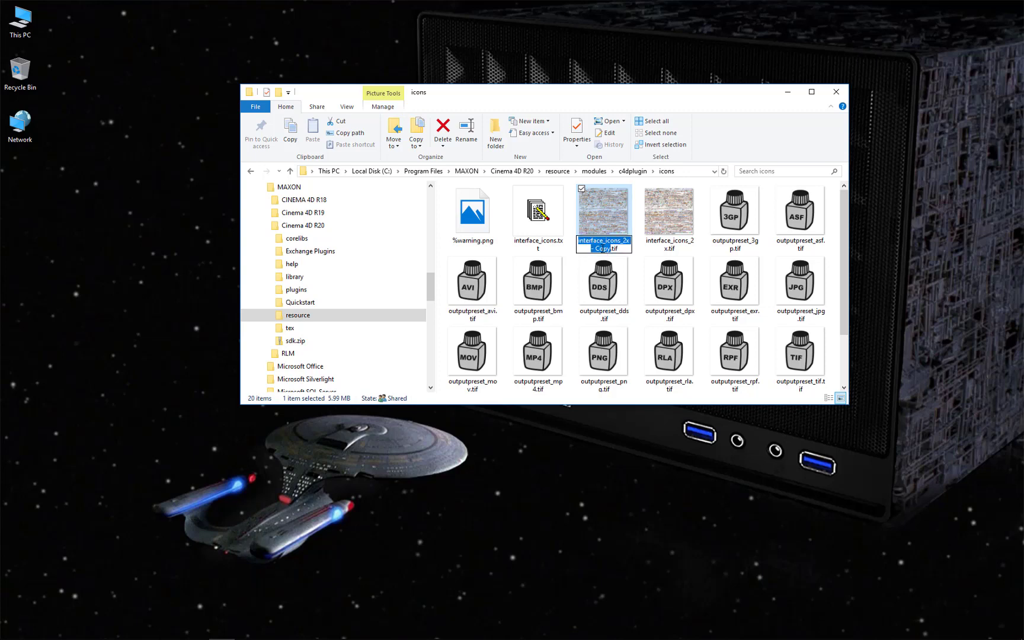
Rename the duplicated icon sheet as "interface_icons_2x - (ORIGINAL).tif".
{"action": "key", "text": "Escape"}
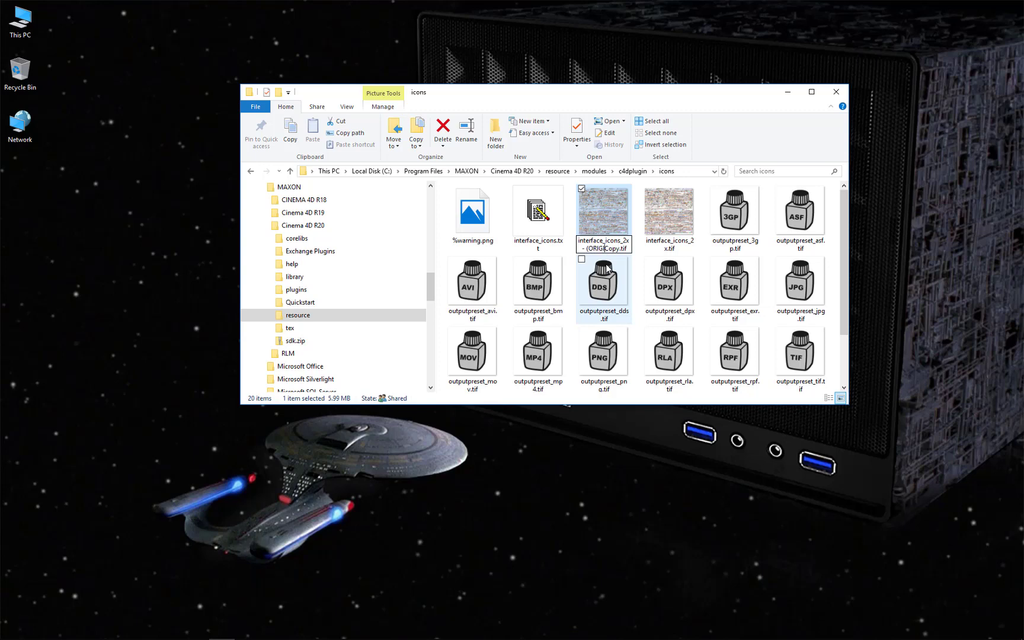
{"action": "type", "text": "NAL)"}
{"action": "key", "text": "Delete"}
{"action": "key", "text": "Delete"}
{"action": "key", "text": "Delete"}
{"action": "key", "text": "Delete"}
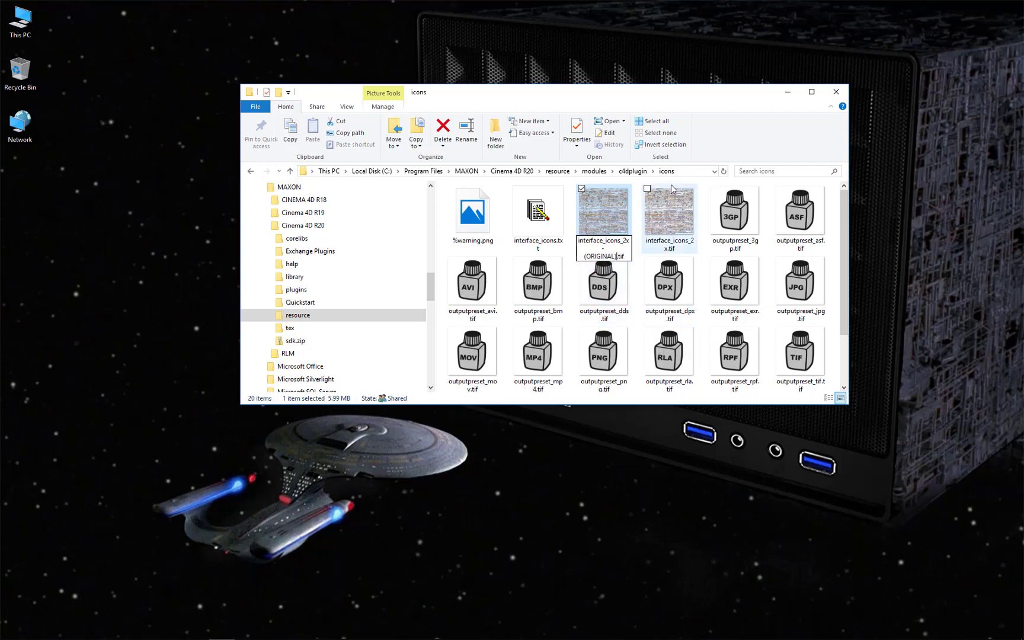
{"action": "key", "text": "Return"}
{"action": "left_click", "coordinate": [501, 360]}
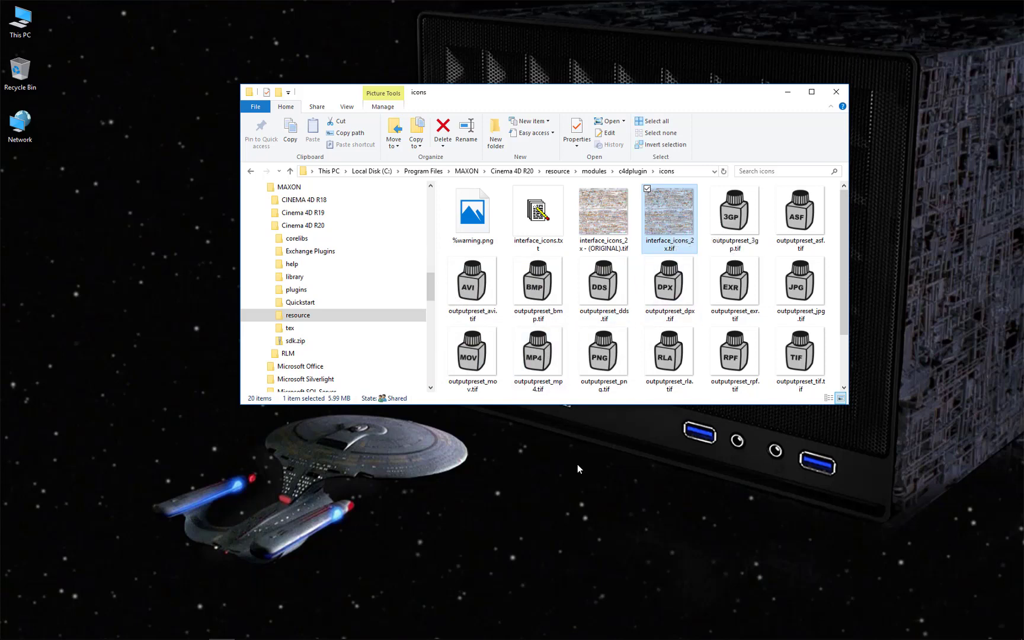
Copy interface_icons_2x.tif to the desktop and open that copy in Adobe Photoshop CC 2019.
{"action": "mouse_move", "coordinate": [660, 204]}
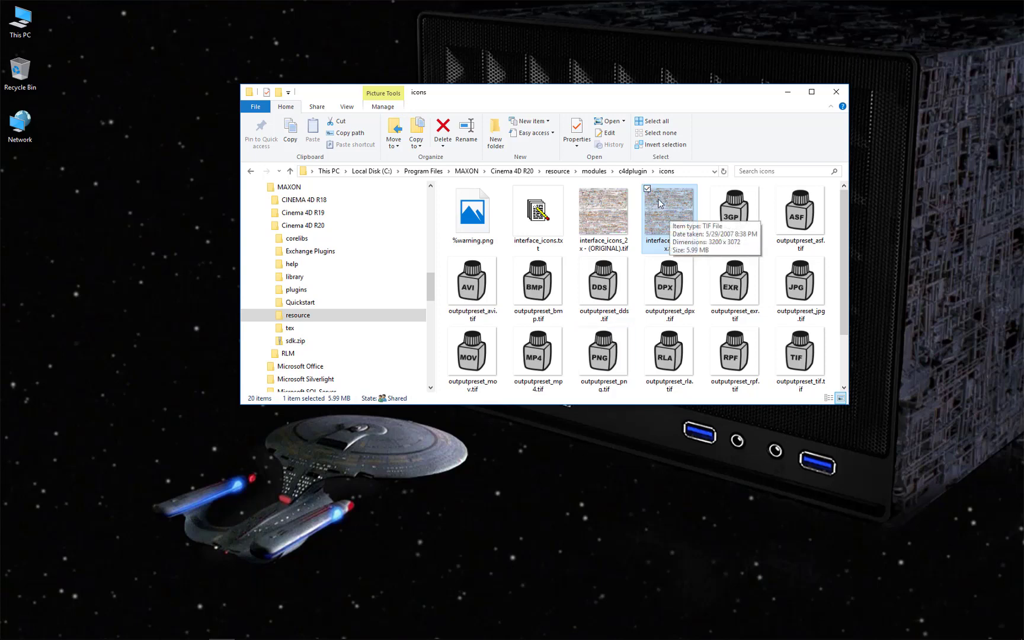
{"action": "right_click_drag", "start_coordinate": [660, 204], "coordinate": [546, 473]}
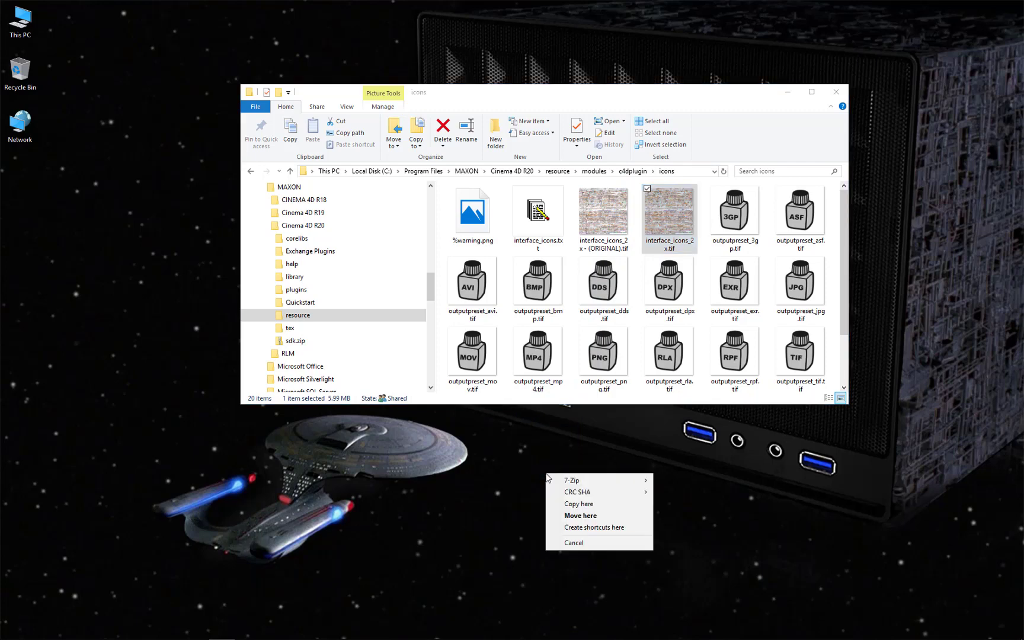
{"action": "left_click", "coordinate": [590, 505]}
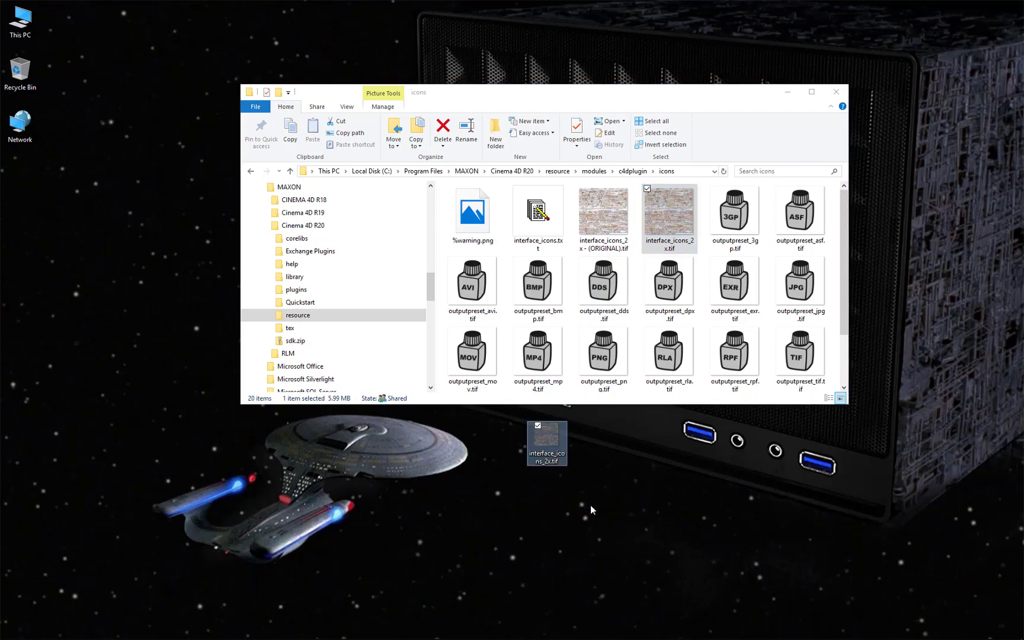
{"action": "right_click", "coordinate": [555, 444]}
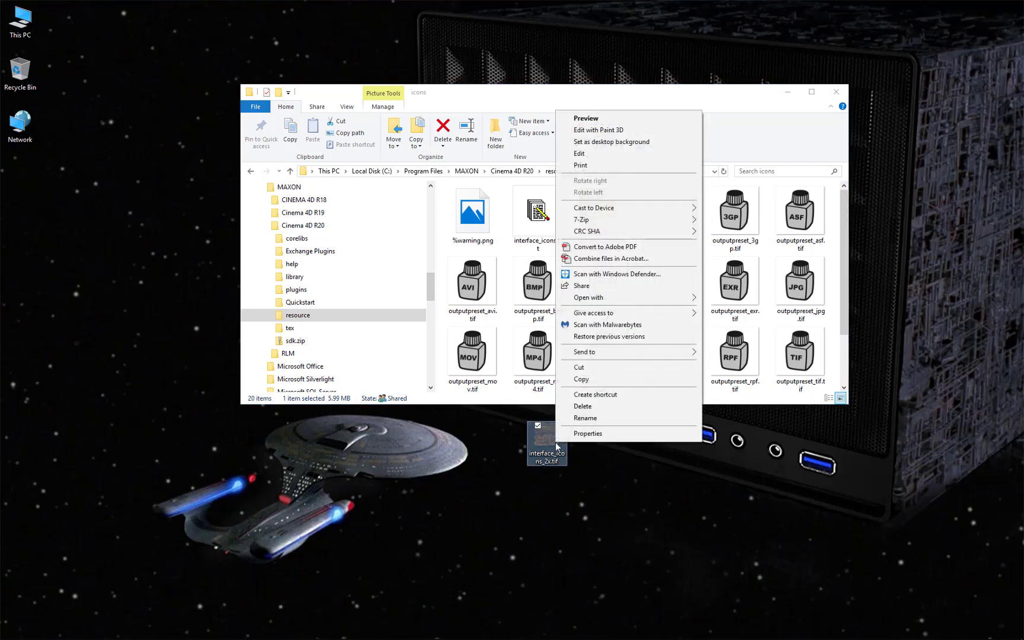
{"action": "mouse_move", "coordinate": [619, 297]}
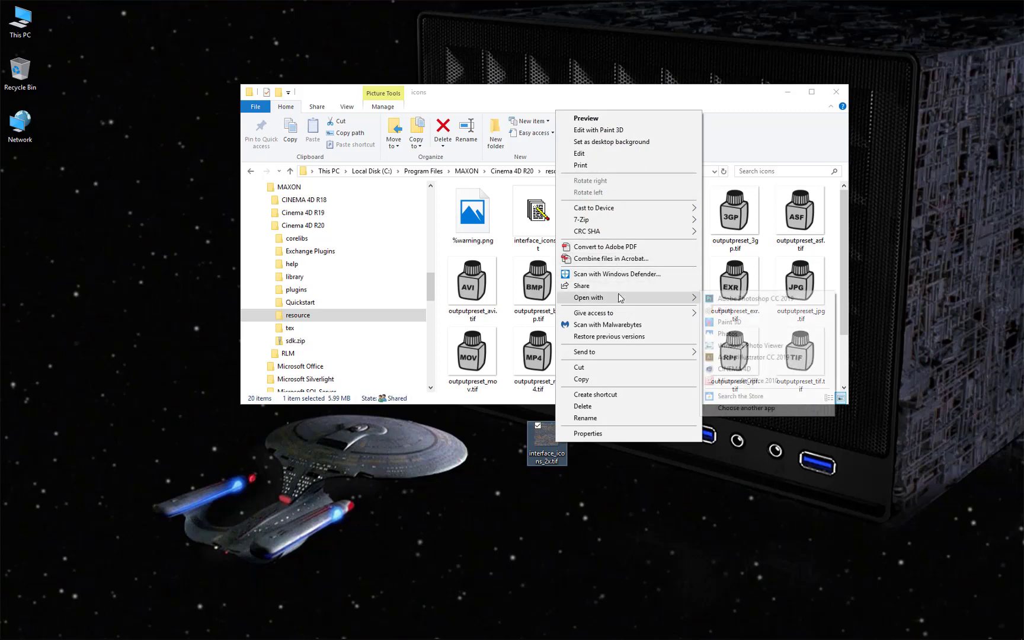
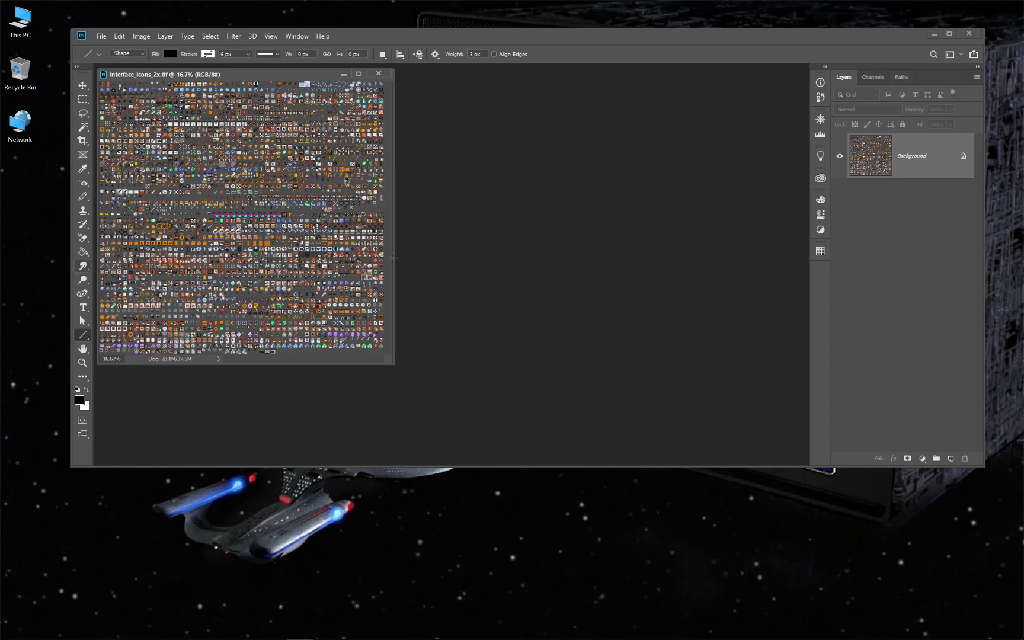
Locate the small red dot icon between the green and gray dots and examine it at 6400% magnification.
{"action": "left_click", "coordinate": [83, 362]}
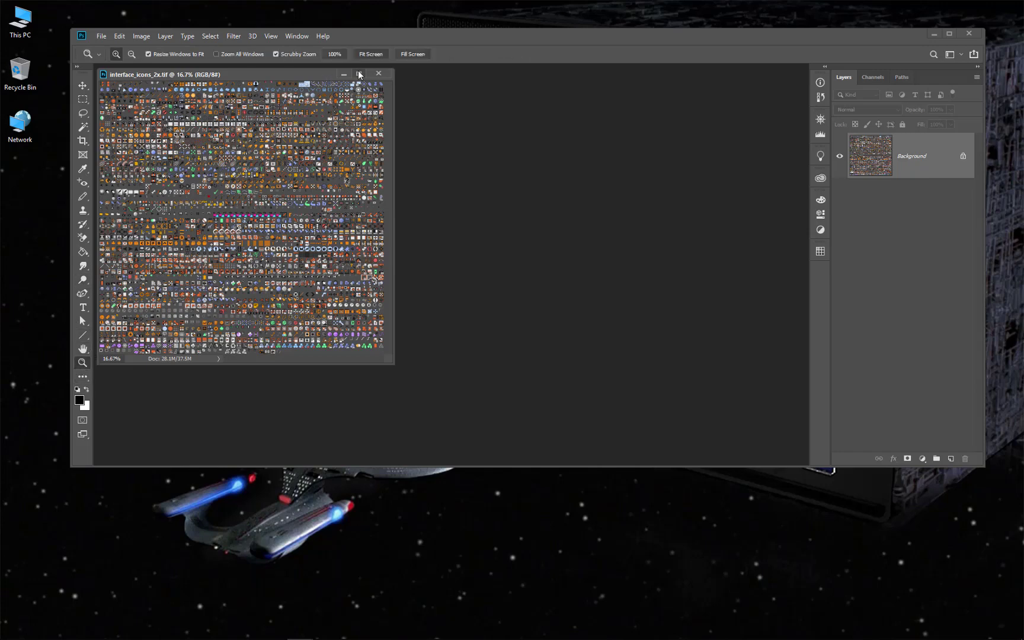
{"action": "left_click", "coordinate": [354, 209]}
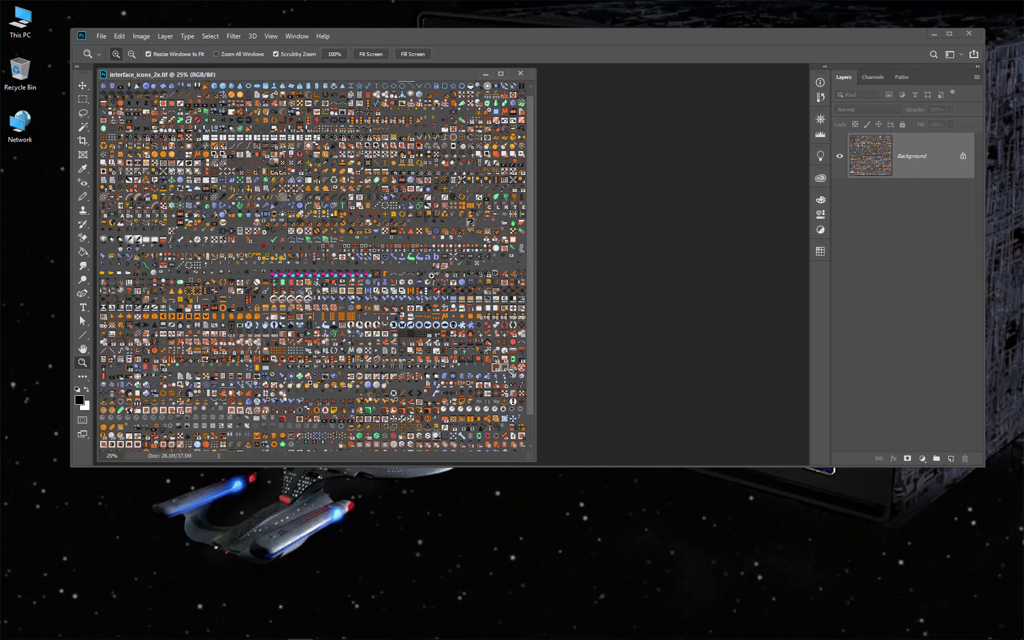
{"action": "left_click", "coordinate": [490, 261]}
{"action": "left_click", "coordinate": [634, 272]}
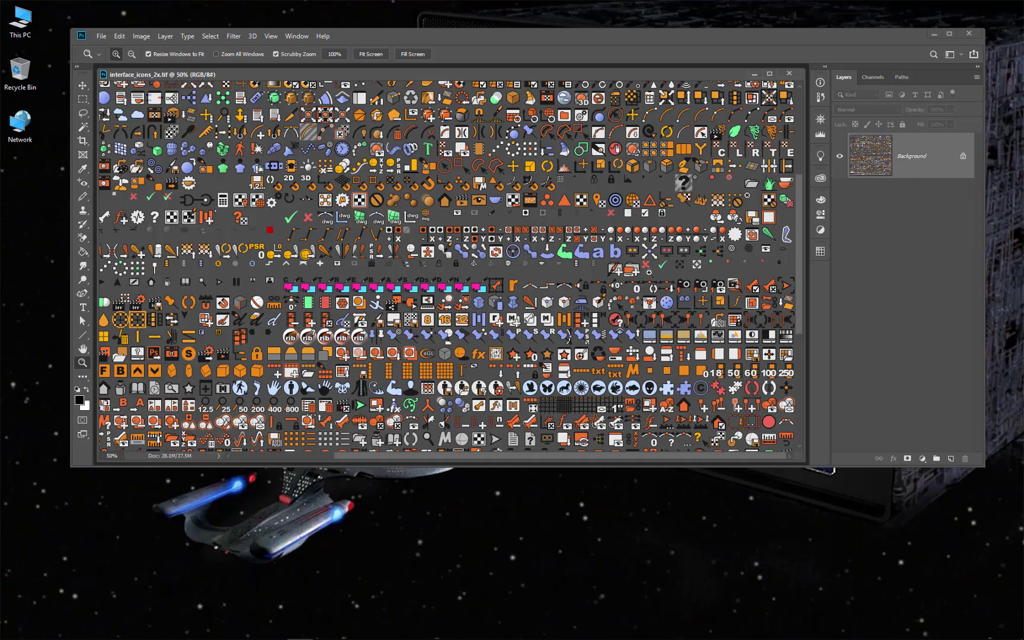
{"action": "left_click", "coordinate": [756, 269]}
{"action": "left_click", "coordinate": [732, 261]}
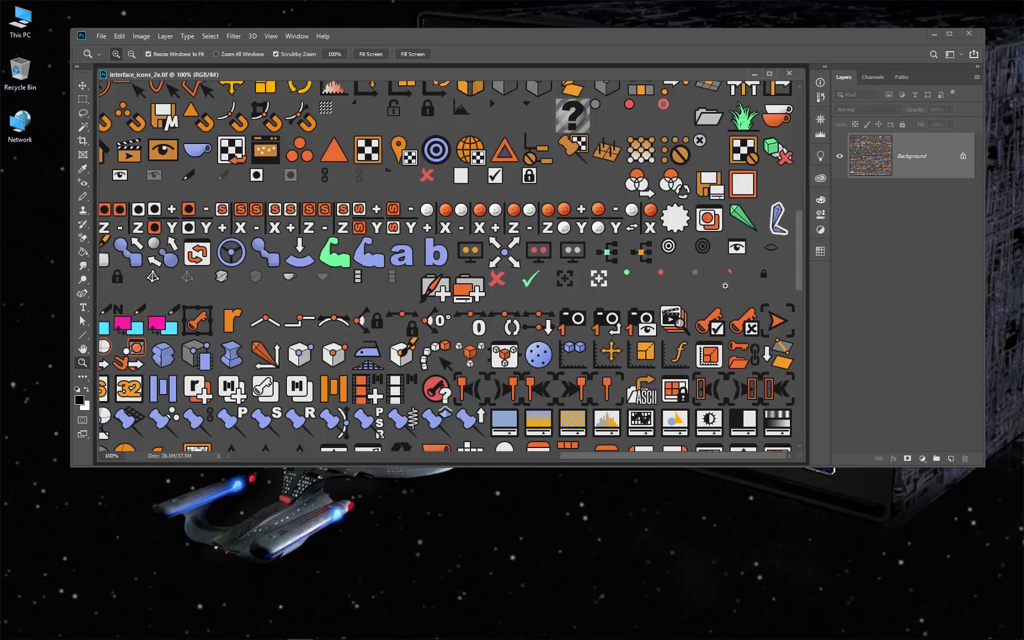
{"action": "left_click", "coordinate": [726, 286]}
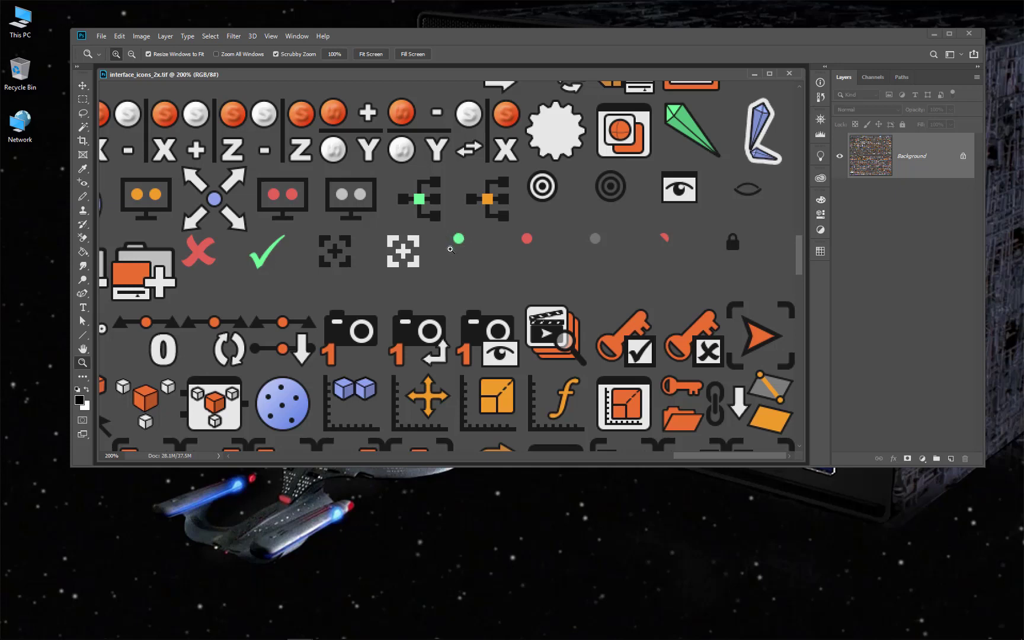
{"action": "left_click", "coordinate": [526, 237]}
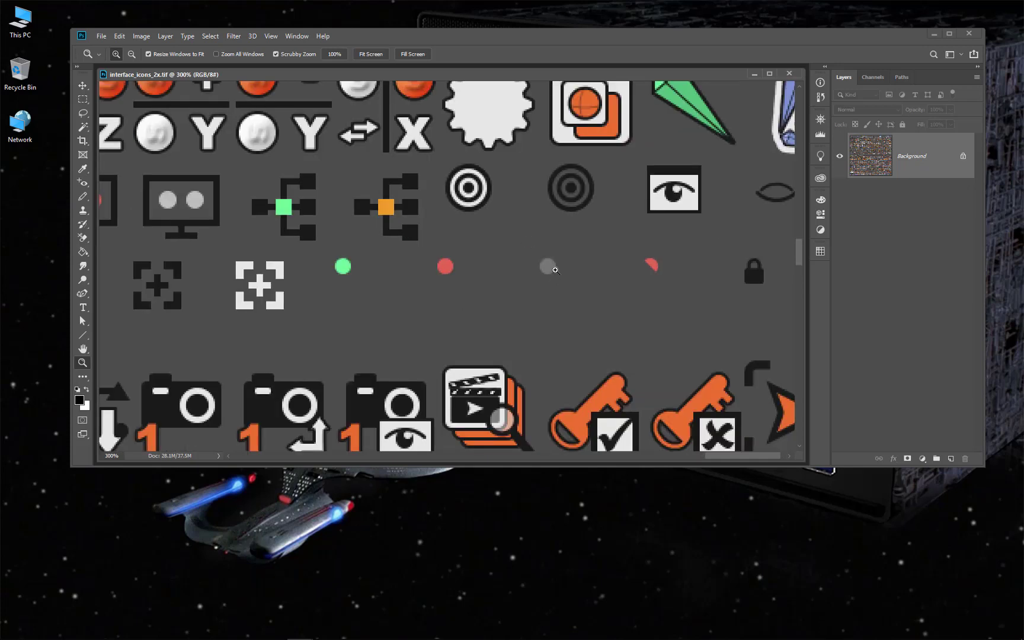
{"action": "left_click", "coordinate": [444, 273]}
{"action": "left_click", "coordinate": [445, 272]}
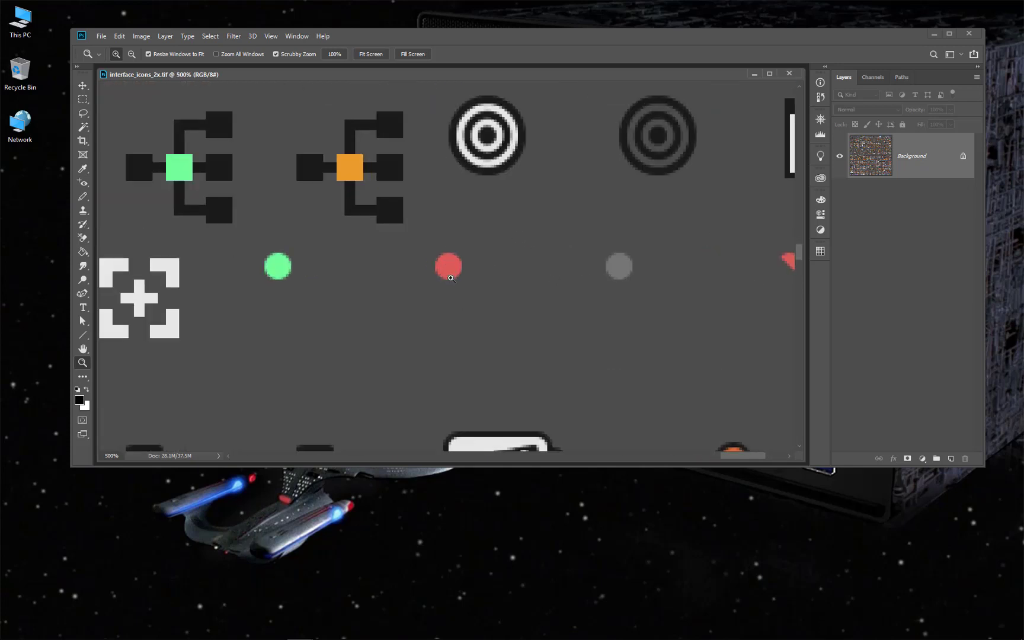
{"action": "left_click", "coordinate": [448, 270]}
{"action": "left_click", "coordinate": [449, 266]}
{"action": "left_click", "coordinate": [449, 266]}
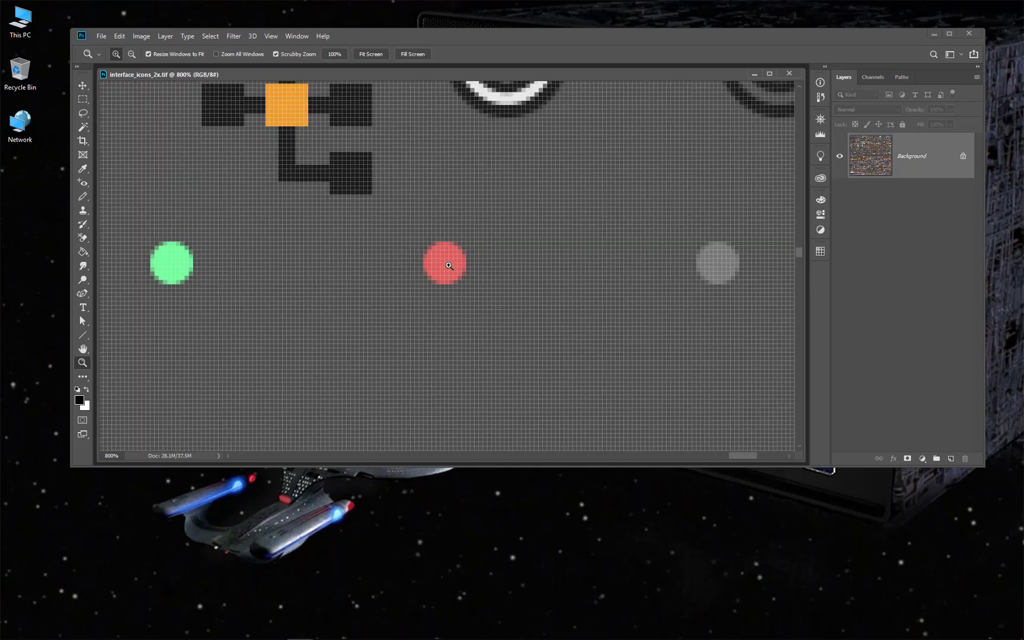
{"action": "left_click", "coordinate": [449, 265]}
{"action": "left_click", "coordinate": [449, 265]}
{"action": "left_click", "coordinate": [445, 268]}
{"action": "left_click", "coordinate": [444, 267]}
{"action": "left_click", "coordinate": [443, 262]}
{"action": "left_click", "coordinate": [443, 261]}
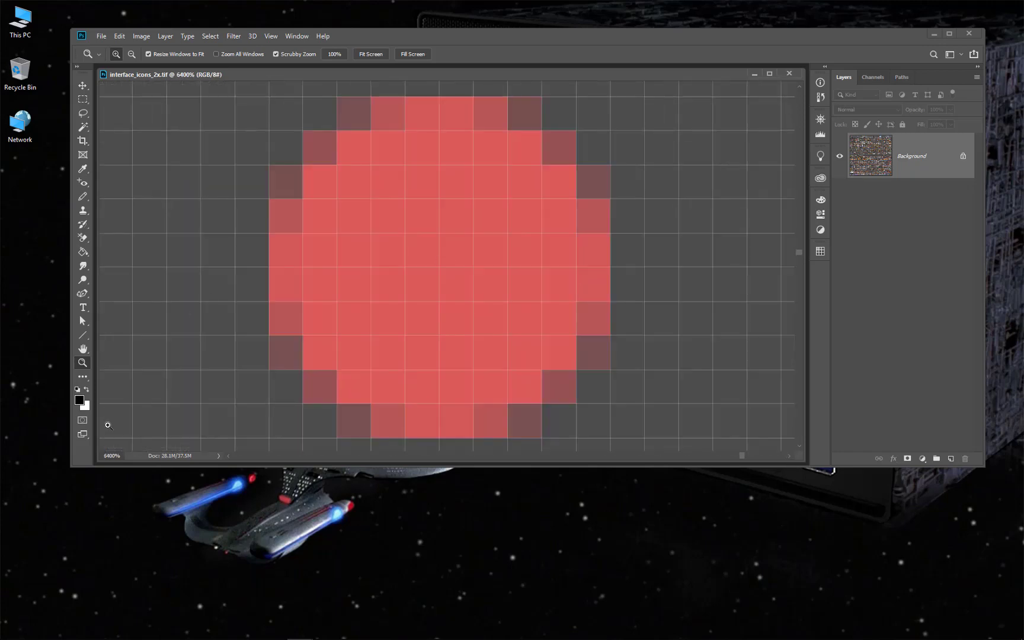
{"action": "mouse_move", "coordinate": [208, 468]}
{"action": "left_mouse_down"}
{"action": "mouse_move", "coordinate": [210, 491]}
{"action": "mouse_move", "coordinate": [213, 481]}
{"action": "left_mouse_up"}
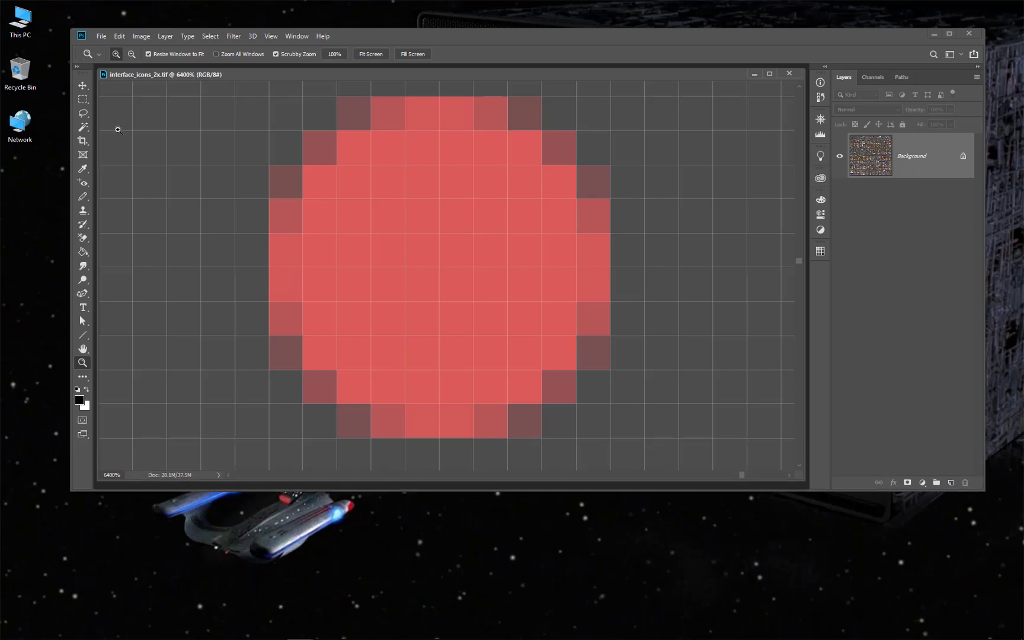
Draw a black X over the red dot with two crossing 3 px diagonal lines, each spanning about 10 by 10 px.
{"action": "left_click", "coordinate": [84, 335]}
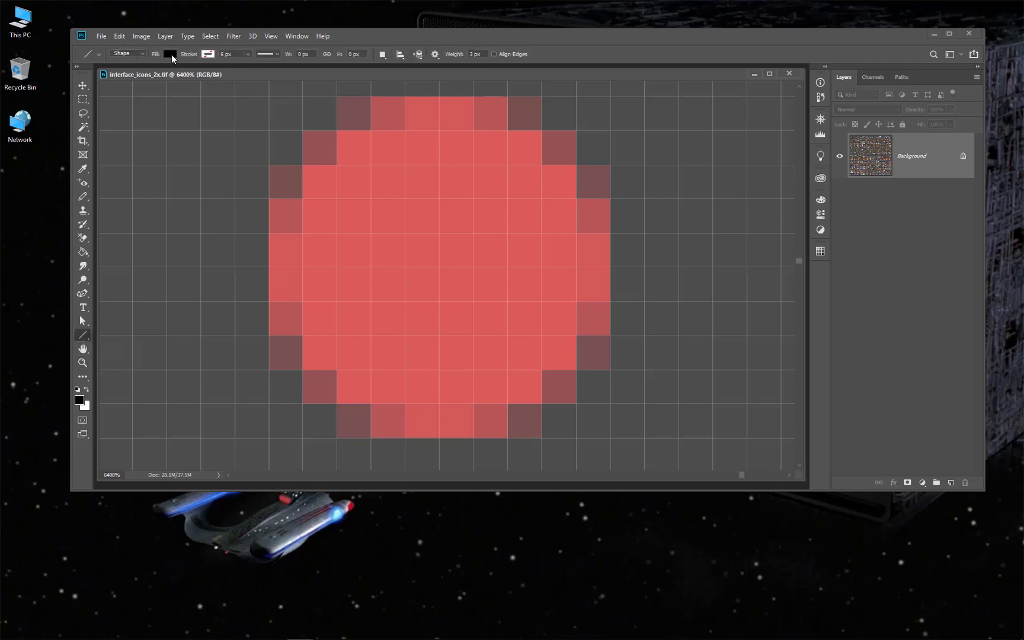
{"action": "left_click_drag", "start_coordinate": [488, 53], "coordinate": [450, 54]}
{"action": "left_click_drag", "start_coordinate": [582, 125], "coordinate": [305, 402]}
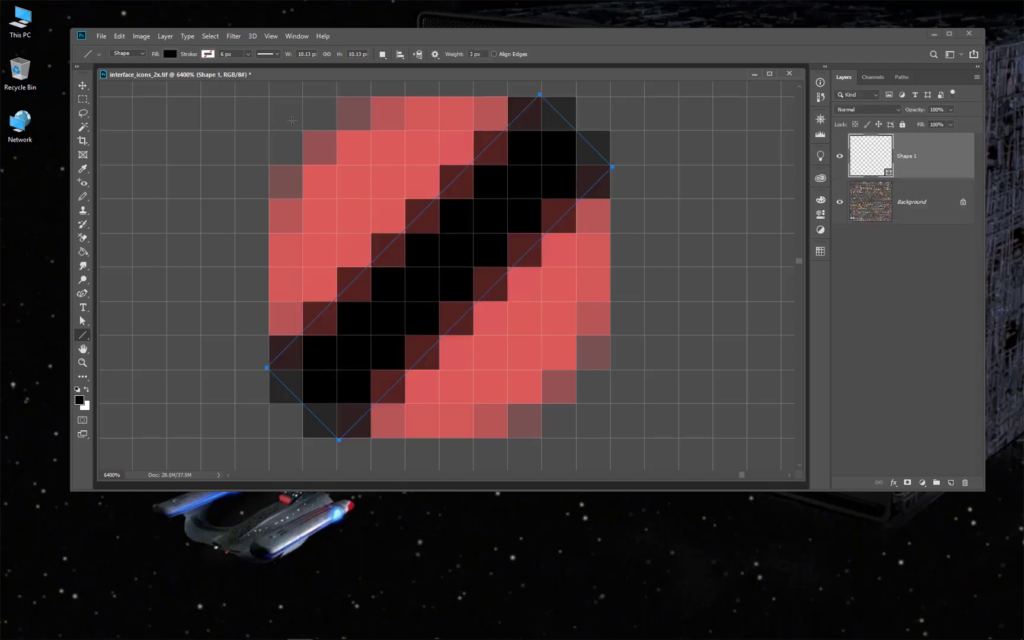
{"action": "left_click_drag", "start_coordinate": [303, 130], "coordinate": [564, 415]}
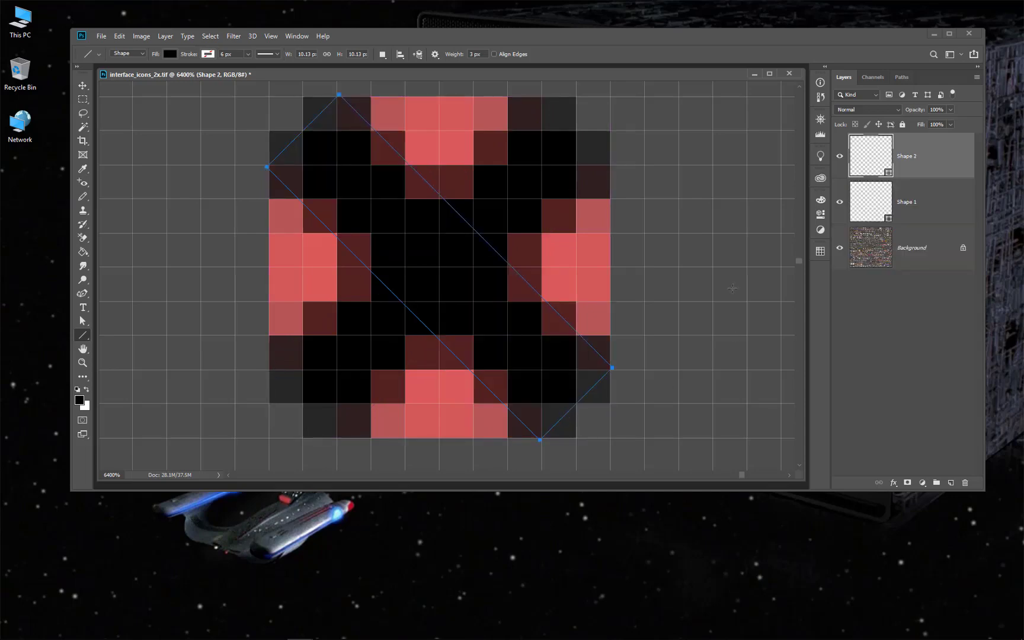
Flatten the two line shape layers and the background into a single layer.
{"action": "scroll", "coordinate": [601, 331], "scroll_direction": "down", "scroll_amount": 6, "text": "alt"}
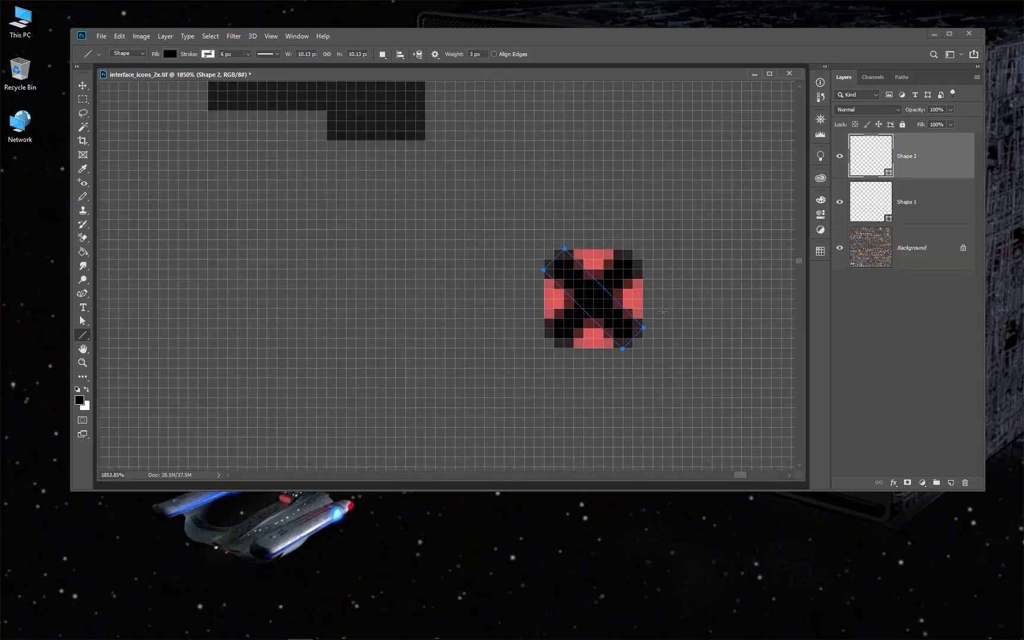
{"action": "scroll", "coordinate": [378, 350], "scroll_direction": "down", "scroll_amount": 5, "text": "alt"}
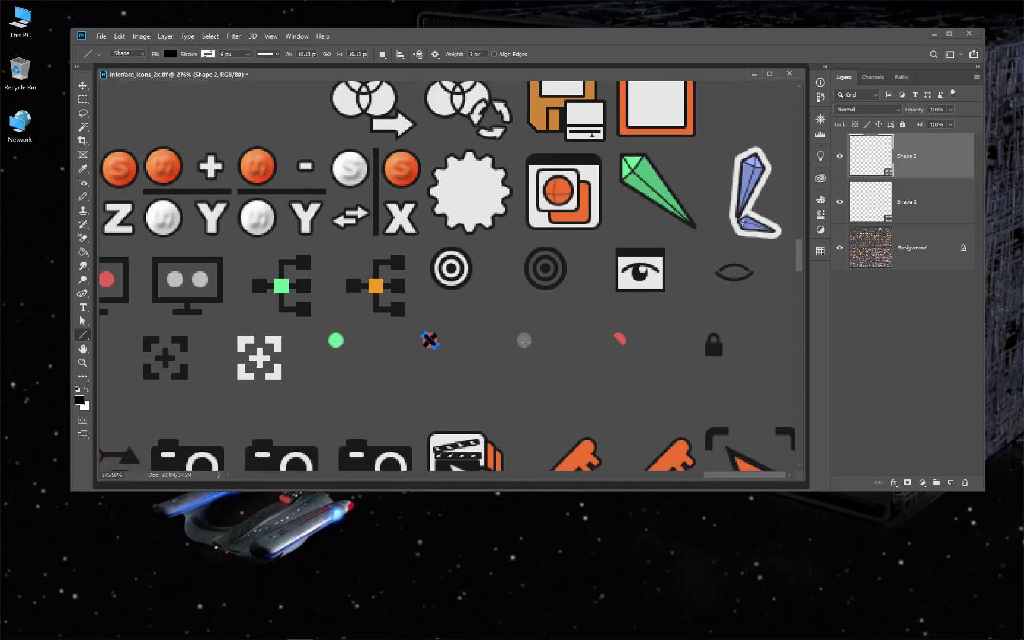
{"action": "left_click", "coordinate": [925, 253], "text": "shift"}
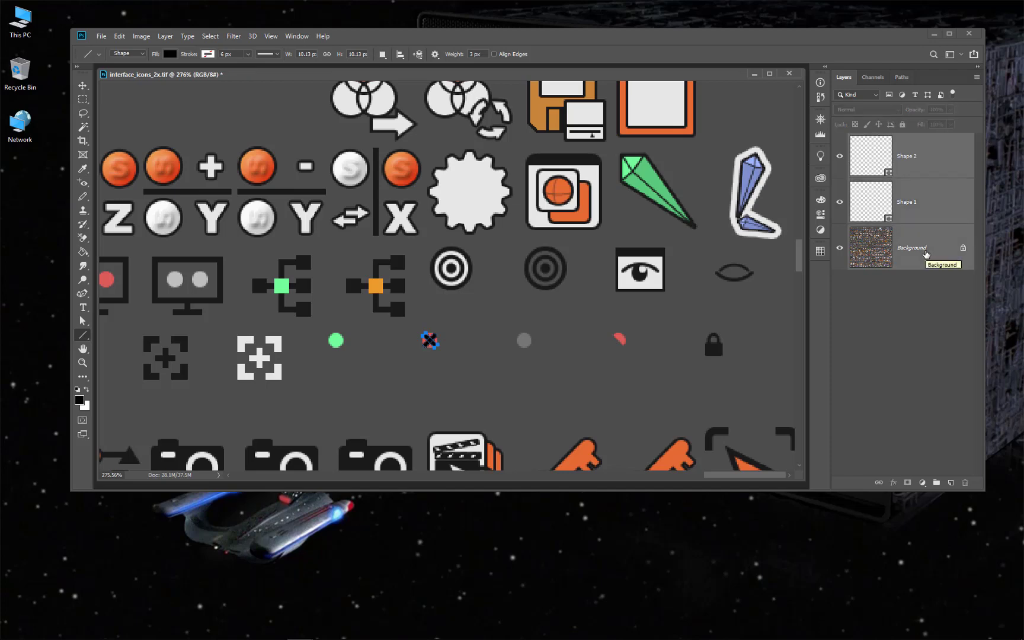
{"action": "right_click", "coordinate": [925, 254]}
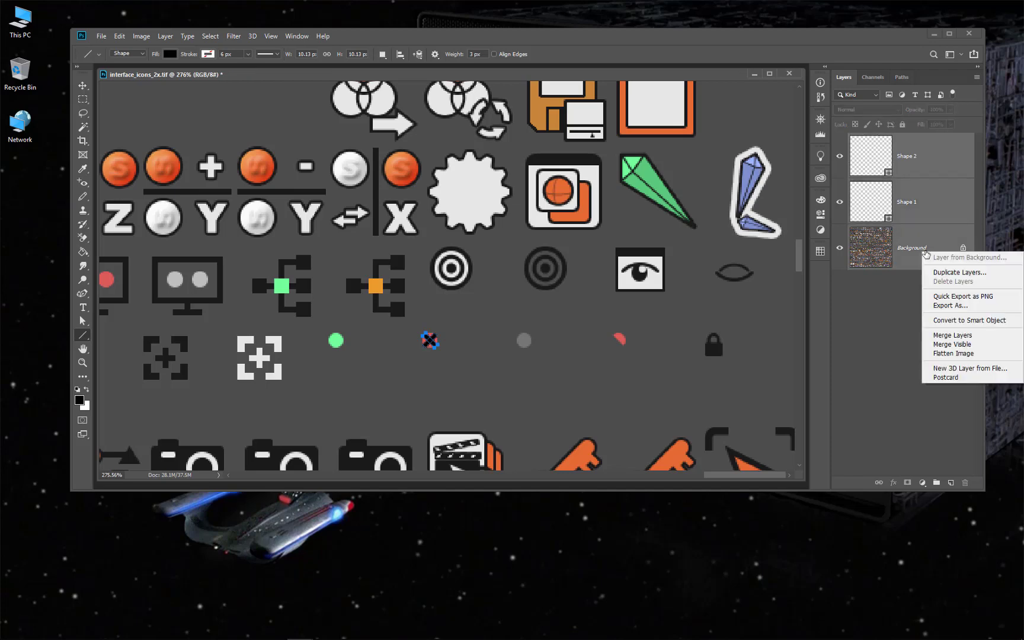
{"action": "left_click", "coordinate": [946, 354]}
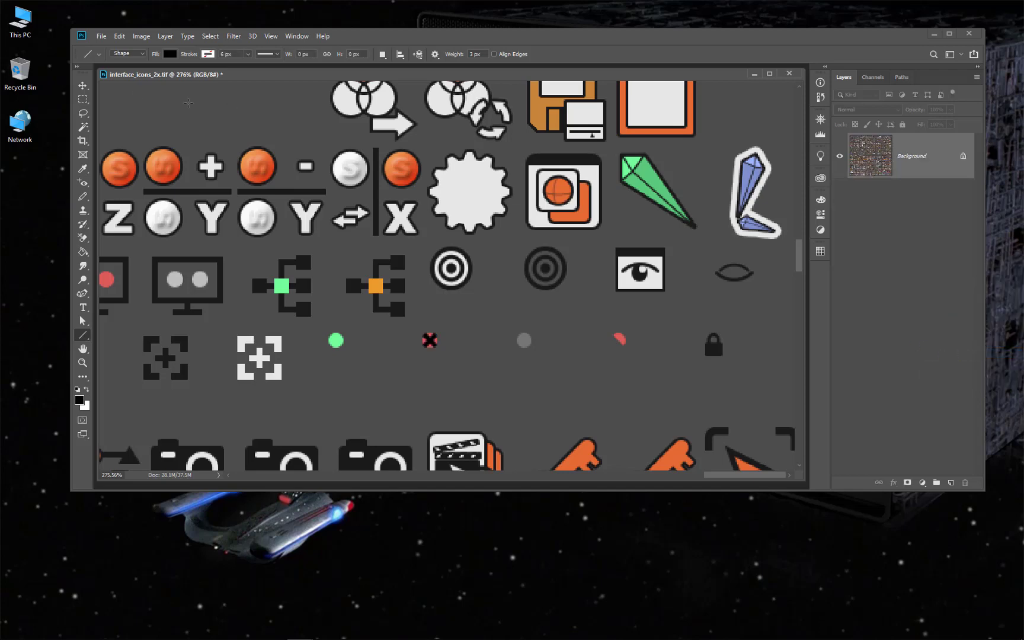
Try to save the flattened icon sheet over the desktop copy of interface_icons_2x.tif.
{"action": "left_click", "coordinate": [101, 36]}
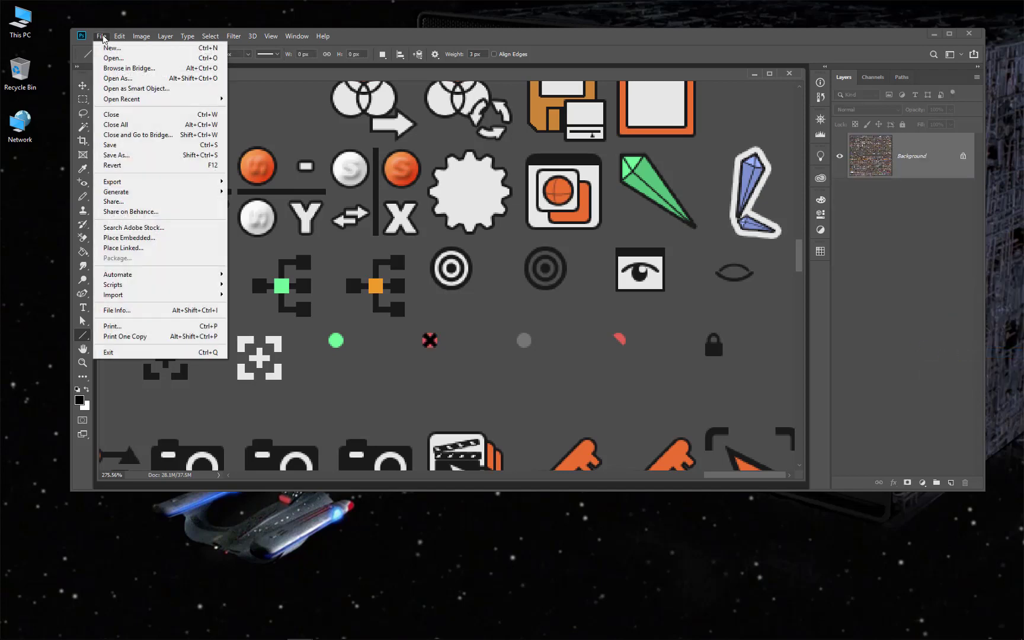
{"action": "left_click", "coordinate": [110, 145]}
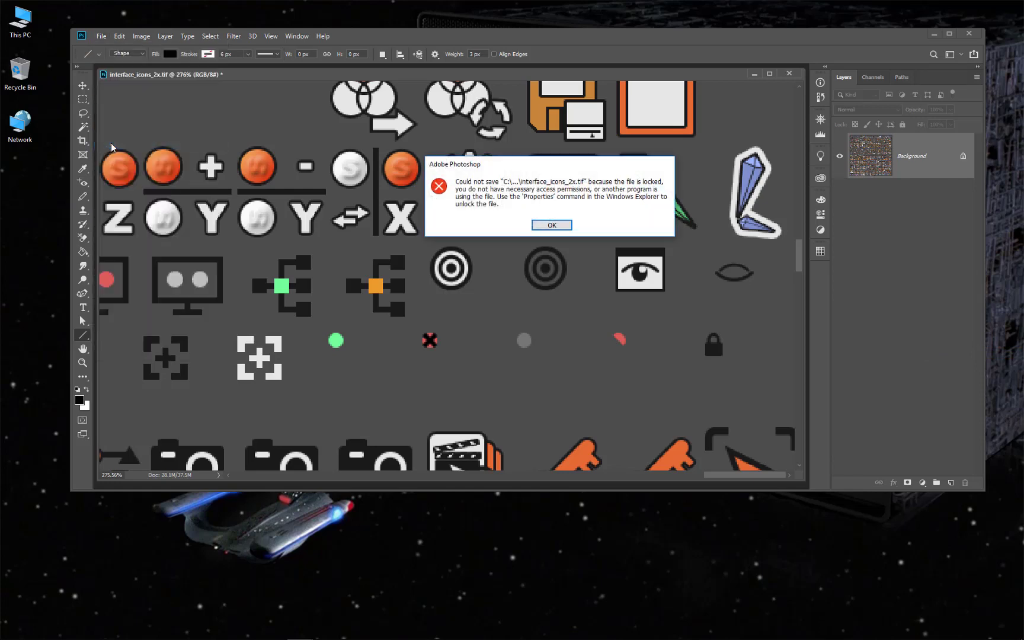
{"action": "left_click", "coordinate": [551, 225]}
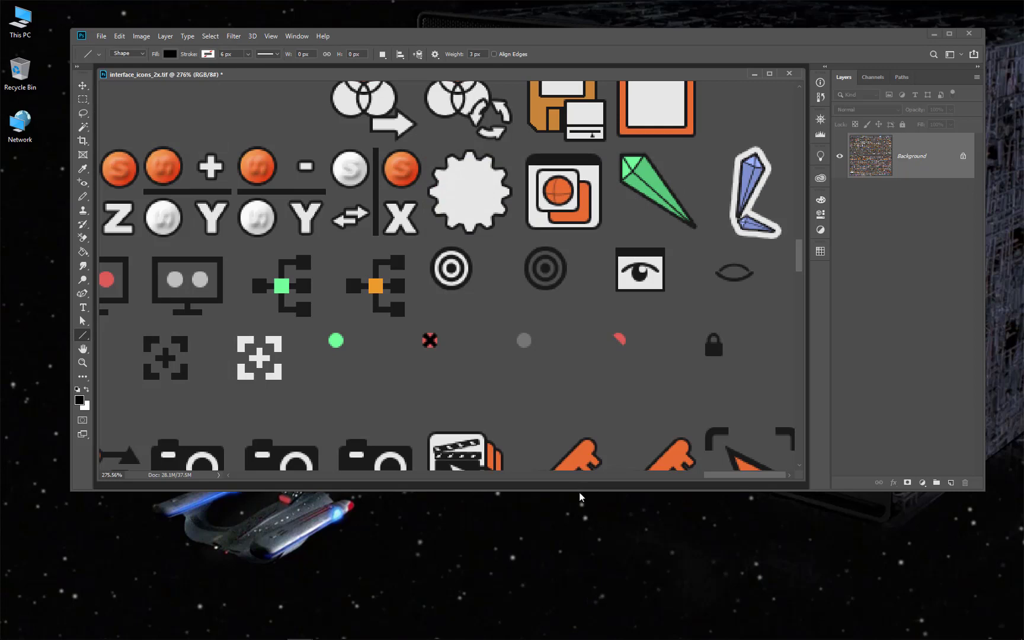
Shrink the Photoshop windows to uncover the desktop copy of interface_icons_2x.tif and remove its Read-only attribute.
{"action": "left_click_drag", "start_coordinate": [579, 492], "coordinate": [589, 407]}
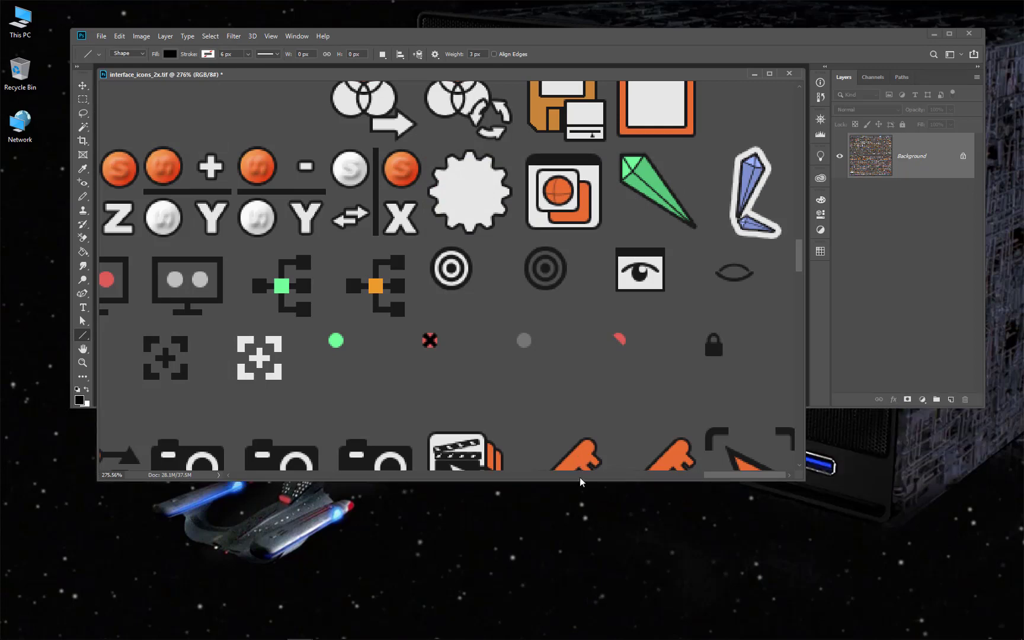
{"action": "left_click_drag", "start_coordinate": [580, 481], "coordinate": [578, 383]}
{"action": "right_click", "coordinate": [552, 445]}
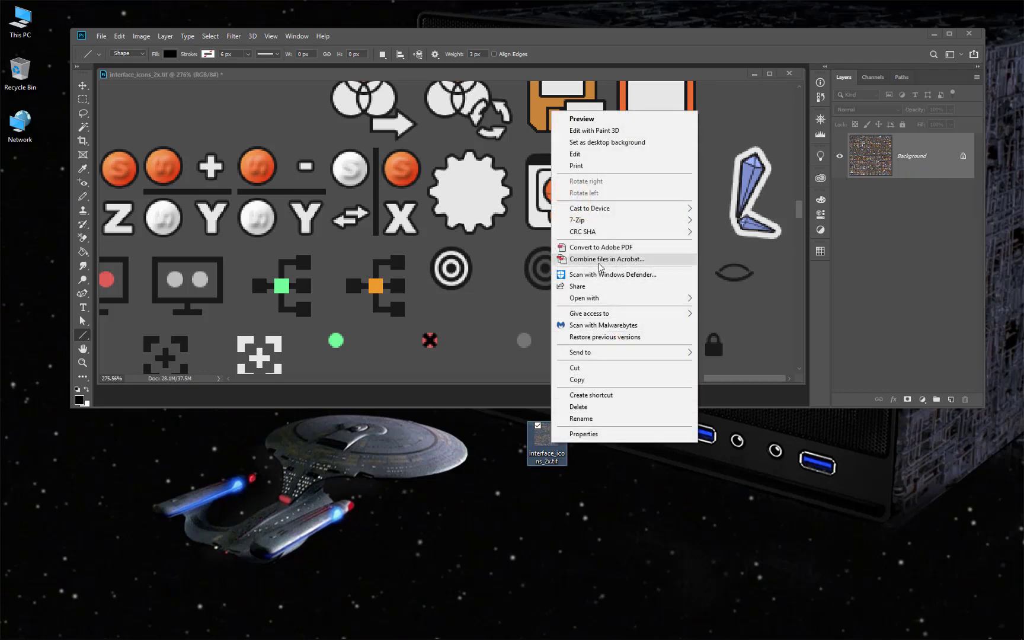
{"action": "left_click", "coordinate": [586, 435]}
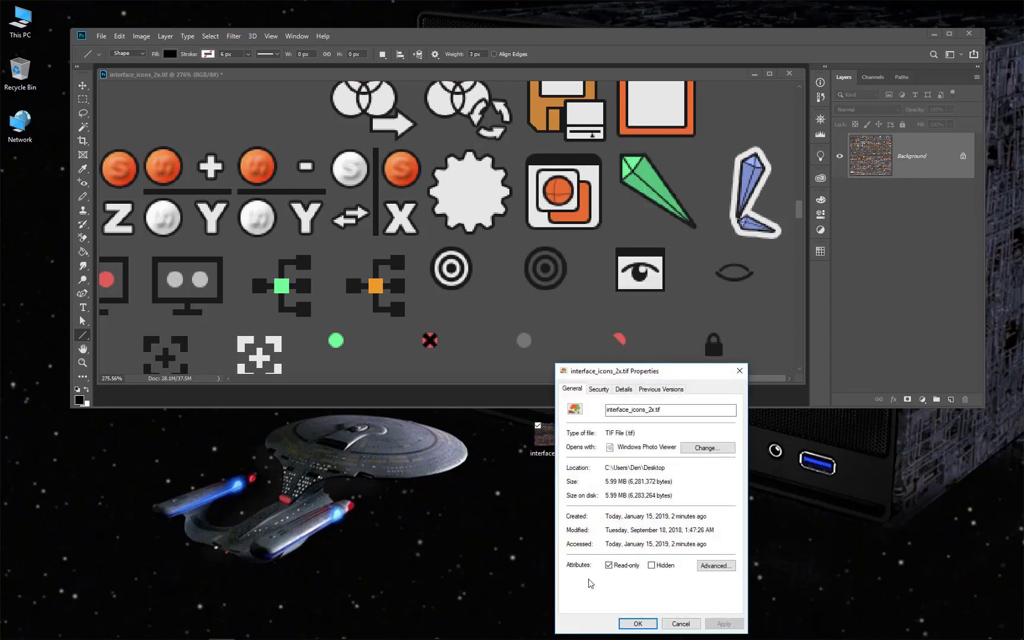
{"action": "left_click", "coordinate": [608, 566]}
{"action": "left_click", "coordinate": [637, 624]}
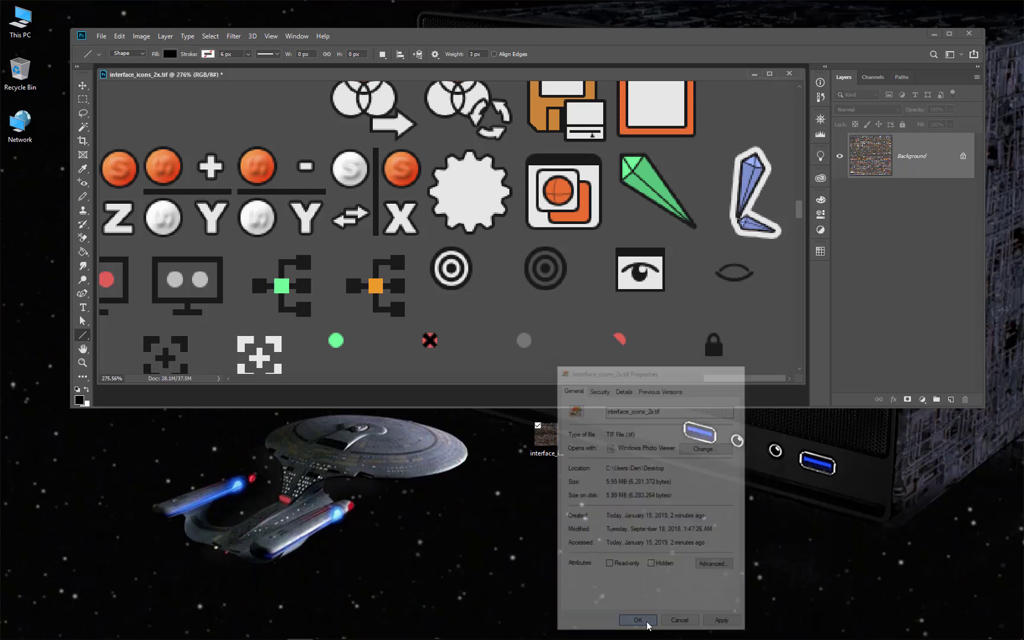
Save the edited interface_icons_2x.tif, move its desktop file below the Photoshop window, and close Photoshop.
{"action": "left_click", "coordinate": [101, 36]}
{"action": "left_click", "coordinate": [125, 144]}
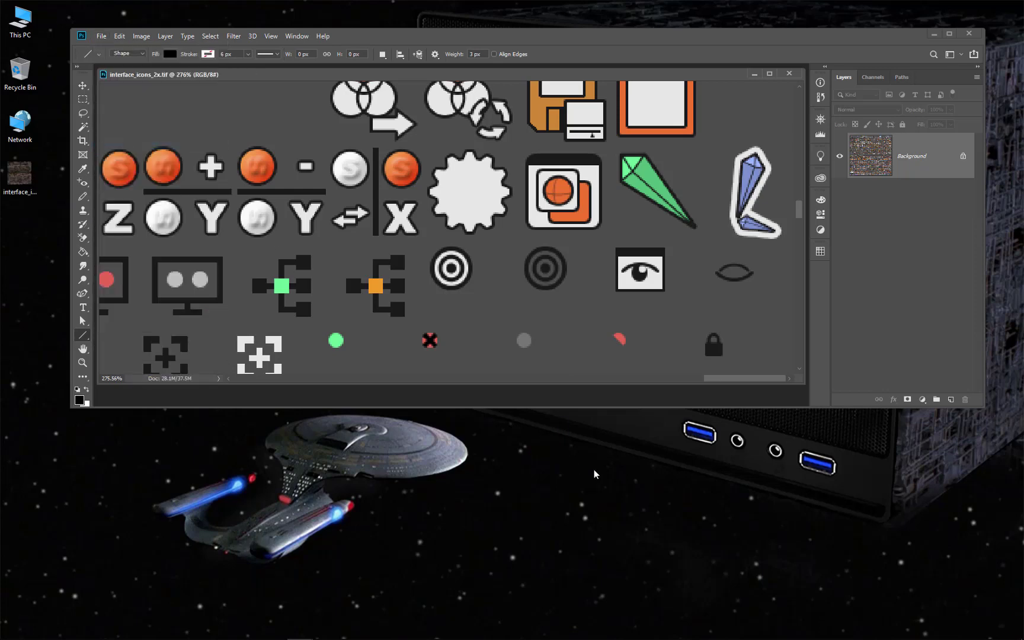
{"action": "left_click_drag", "start_coordinate": [22, 177], "coordinate": [576, 449]}
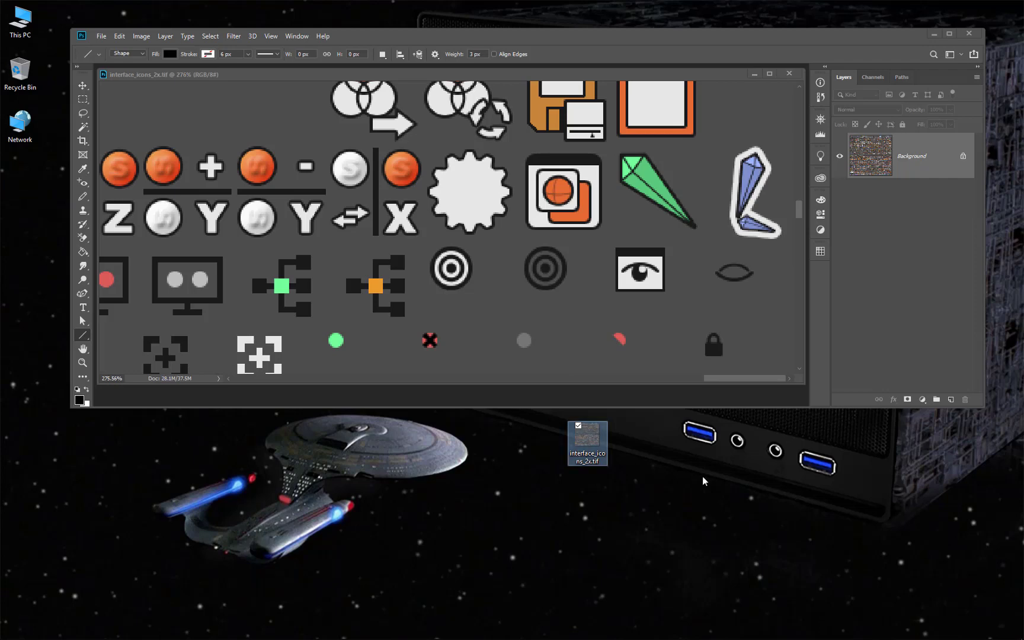
{"action": "left_click", "coordinate": [970, 36]}
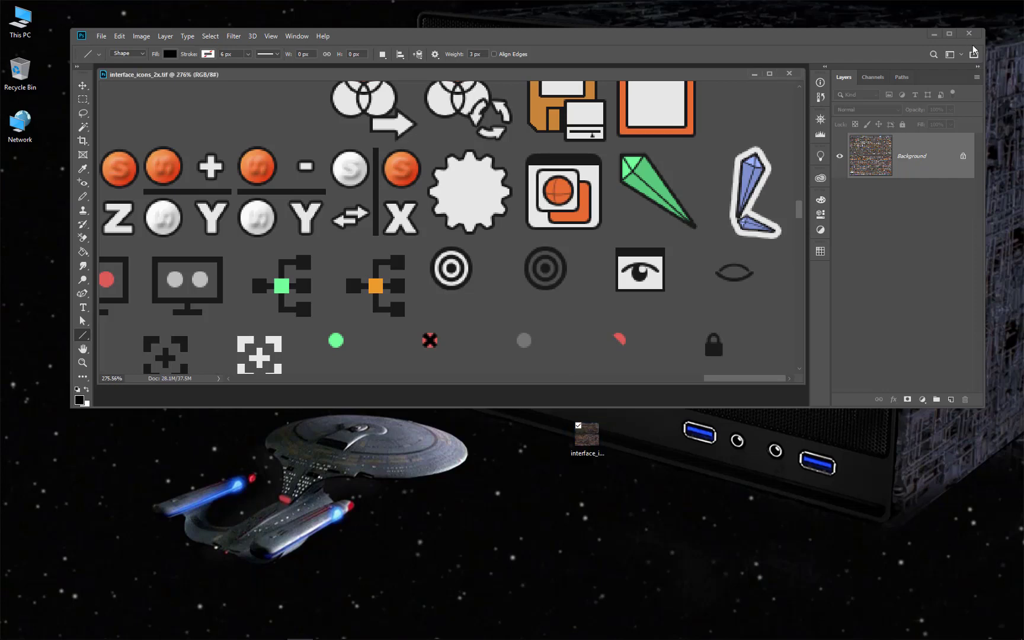
{"action": "left_click", "coordinate": [970, 35]}
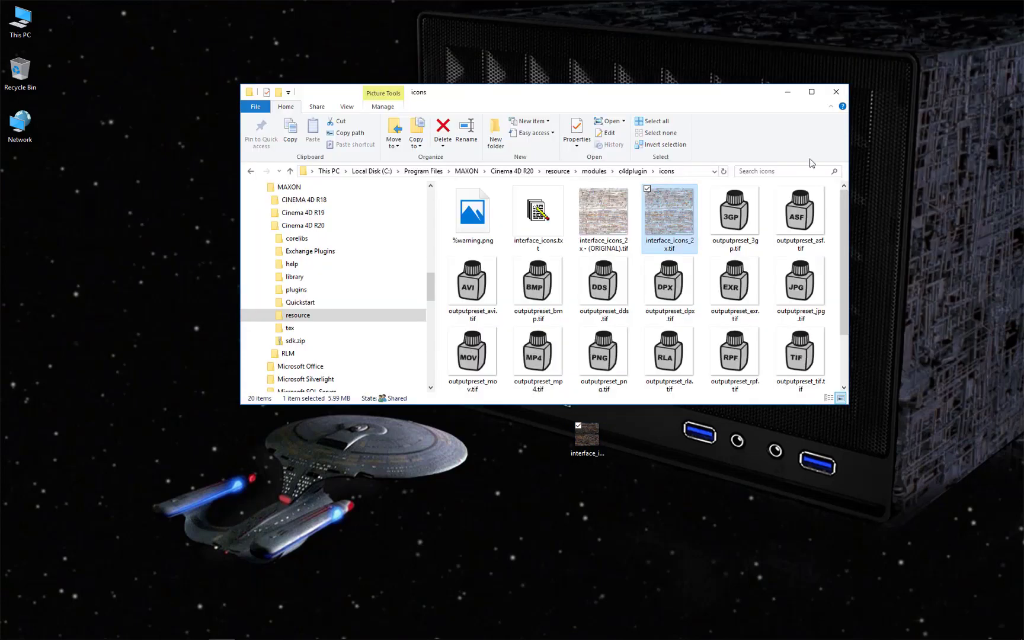
Copy the edited interface_icons_2x.tif from the desktop into Cinema 4D R20's c4dplugin icons folder, replacing the existing file.
{"action": "left_click", "coordinate": [583, 443]}
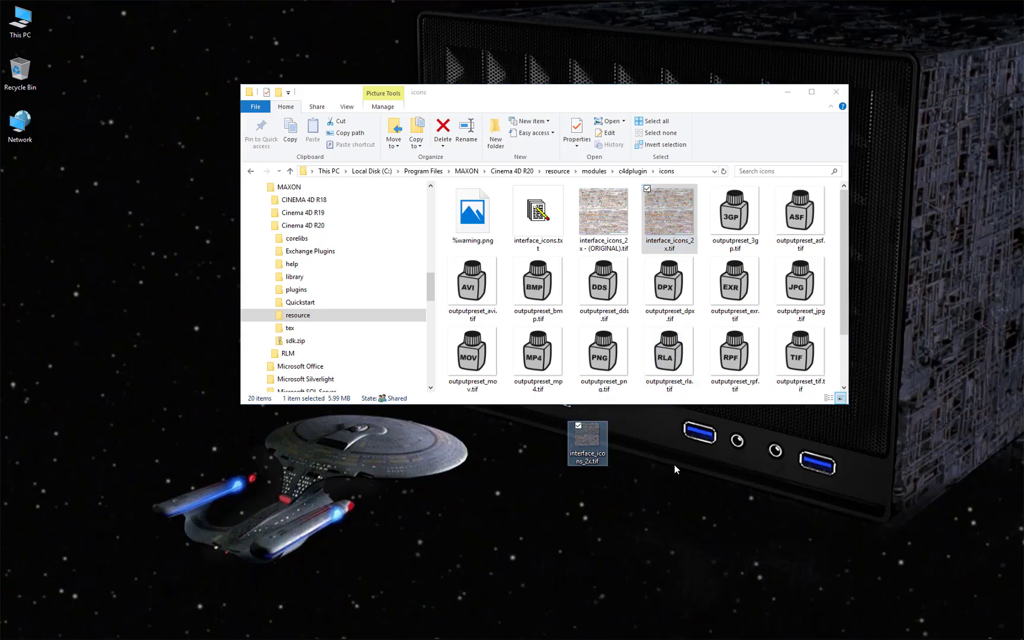
{"action": "left_click_drag", "start_coordinate": [590, 457], "coordinate": [638, 245]}
{"action": "right_click_drag", "start_coordinate": [638, 245], "coordinate": [638, 244]}
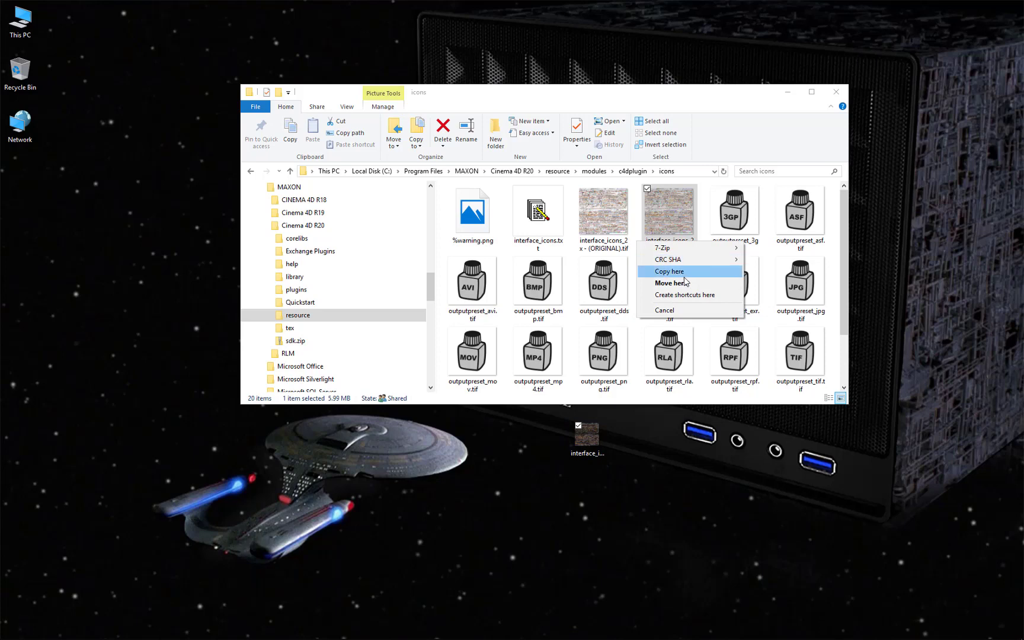
{"action": "left_click", "coordinate": [682, 274]}
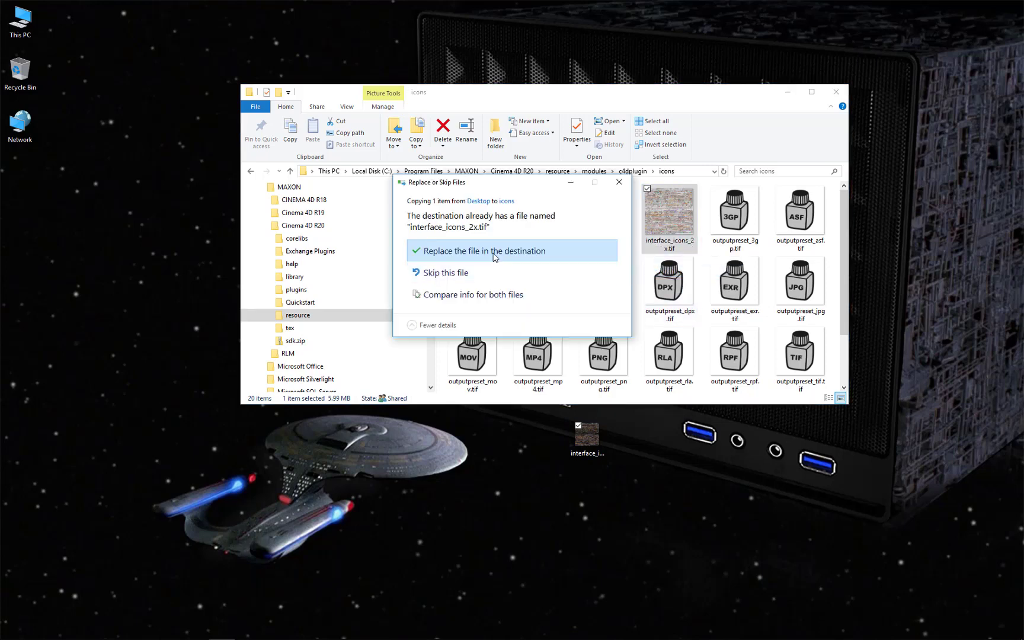
{"action": "left_click", "coordinate": [494, 257]}
{"action": "left_click", "coordinate": [494, 257]}
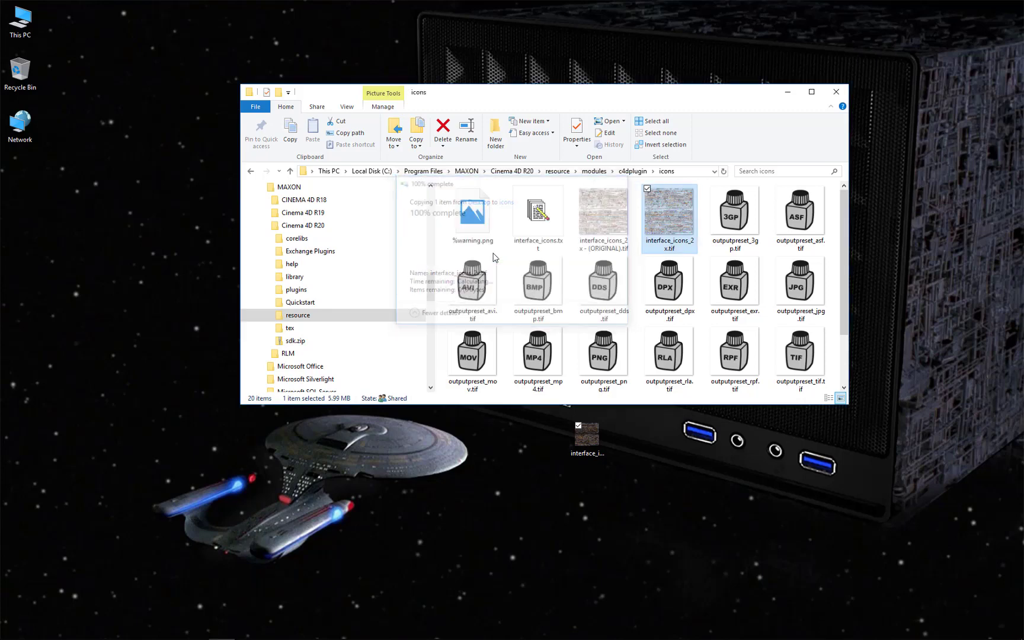
Launch Cinema 4D R20 and open the recent project Traffic Lights.c4d.
{"action": "mouse_move", "coordinate": [220, 634]}
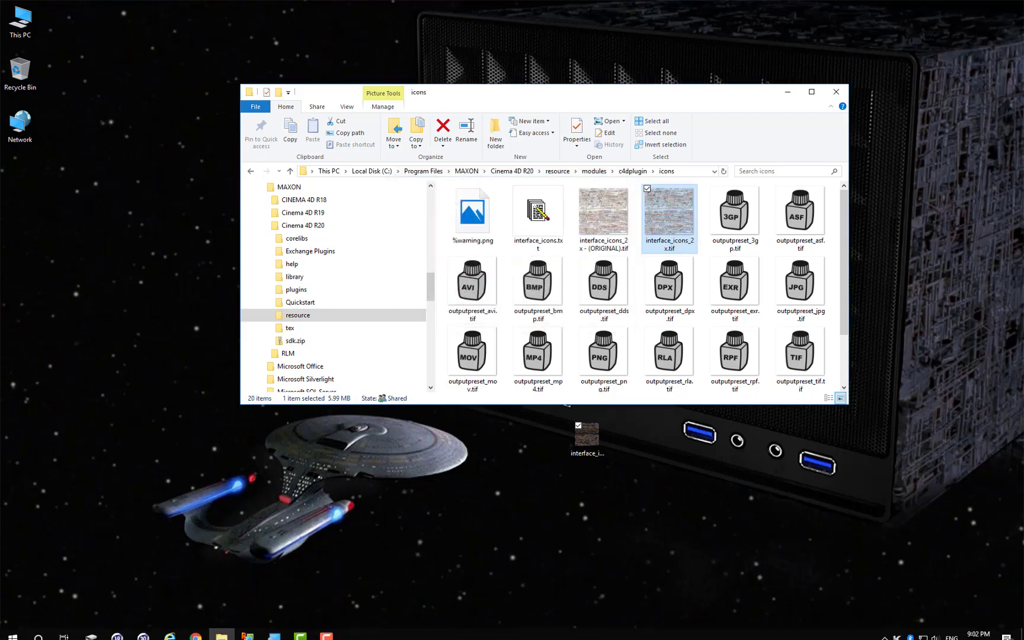
{"action": "left_click", "coordinate": [144, 633]}
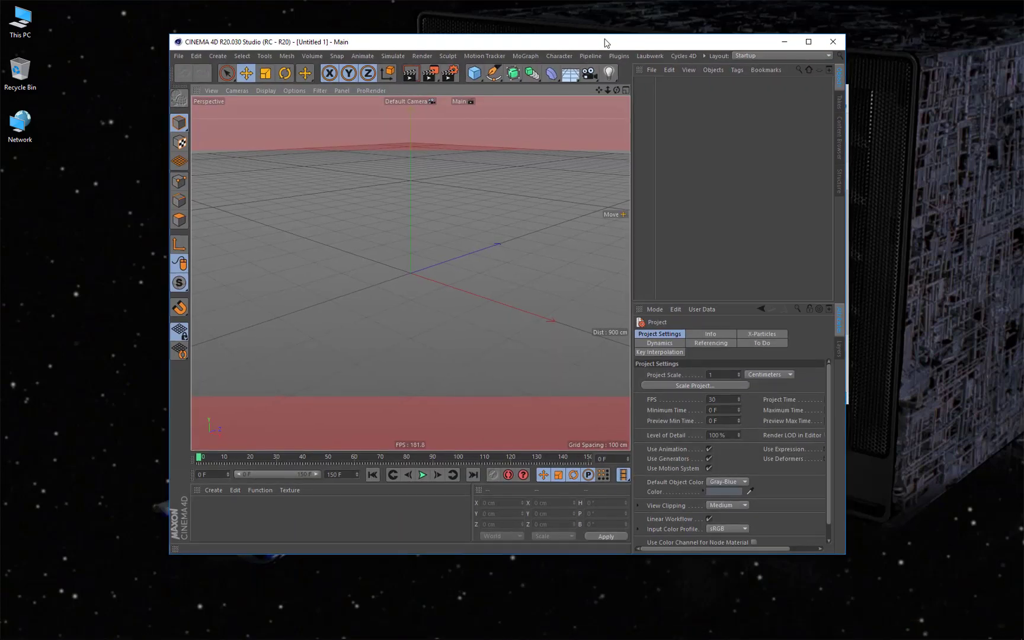
{"action": "left_click_drag", "start_coordinate": [603, 40], "coordinate": [612, 35]}
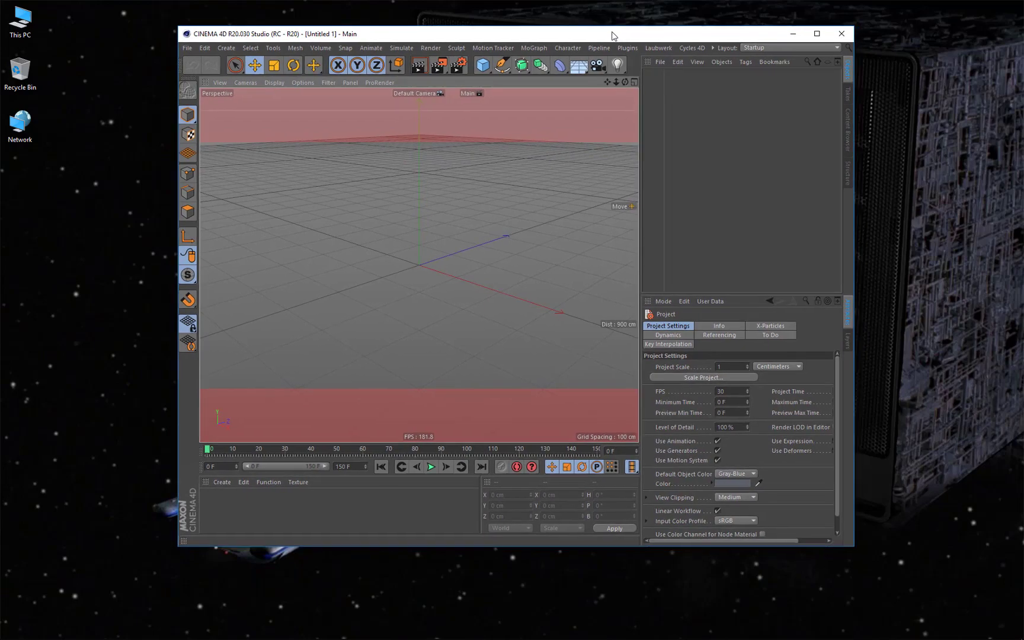
{"action": "left_click", "coordinate": [187, 48]}
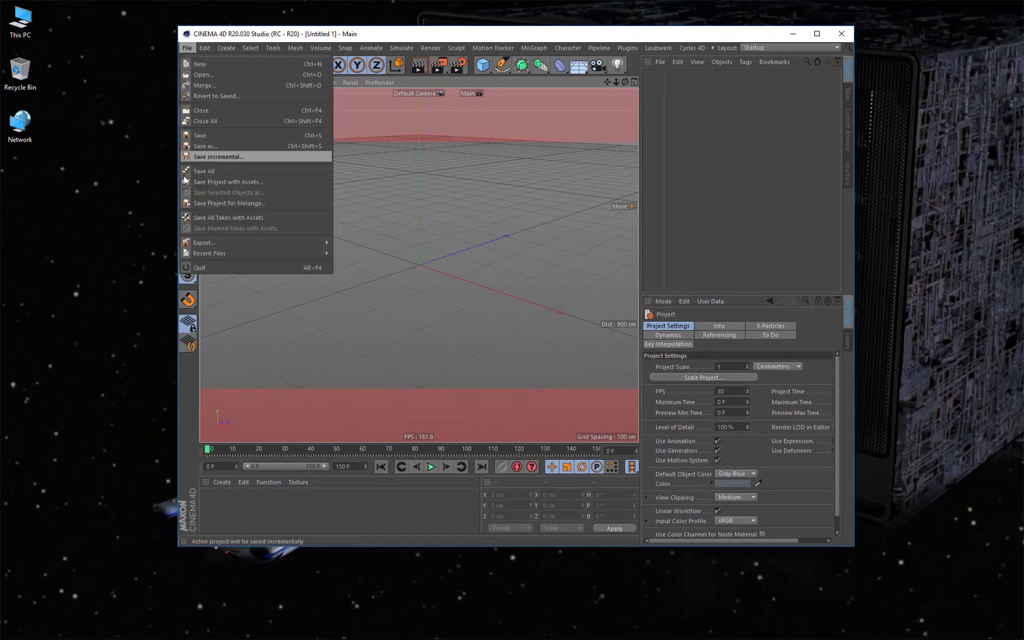
{"action": "mouse_move", "coordinate": [200, 255]}
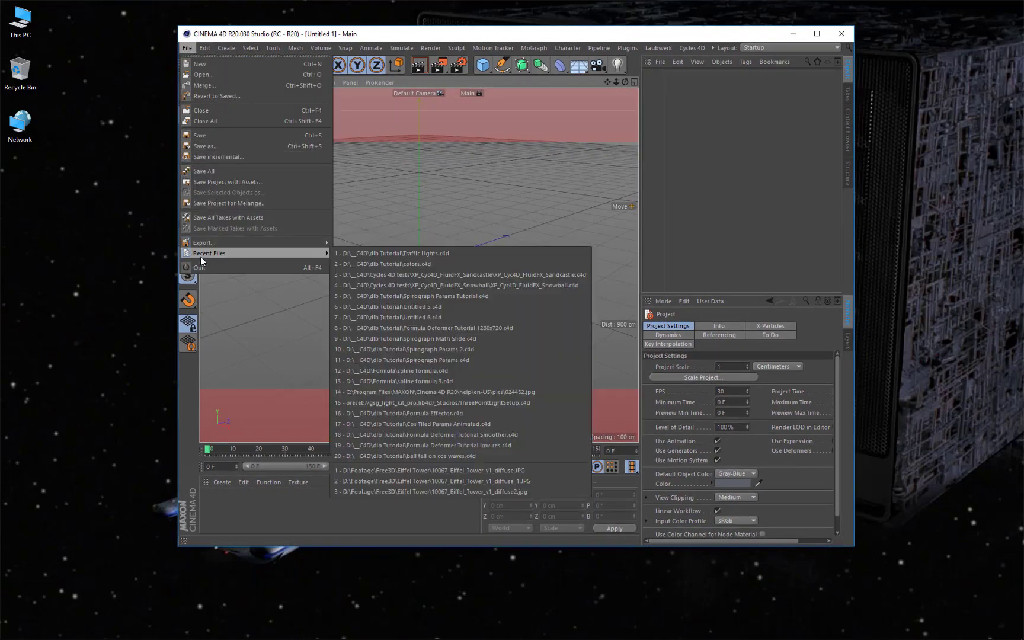
{"action": "left_click", "coordinate": [413, 253]}
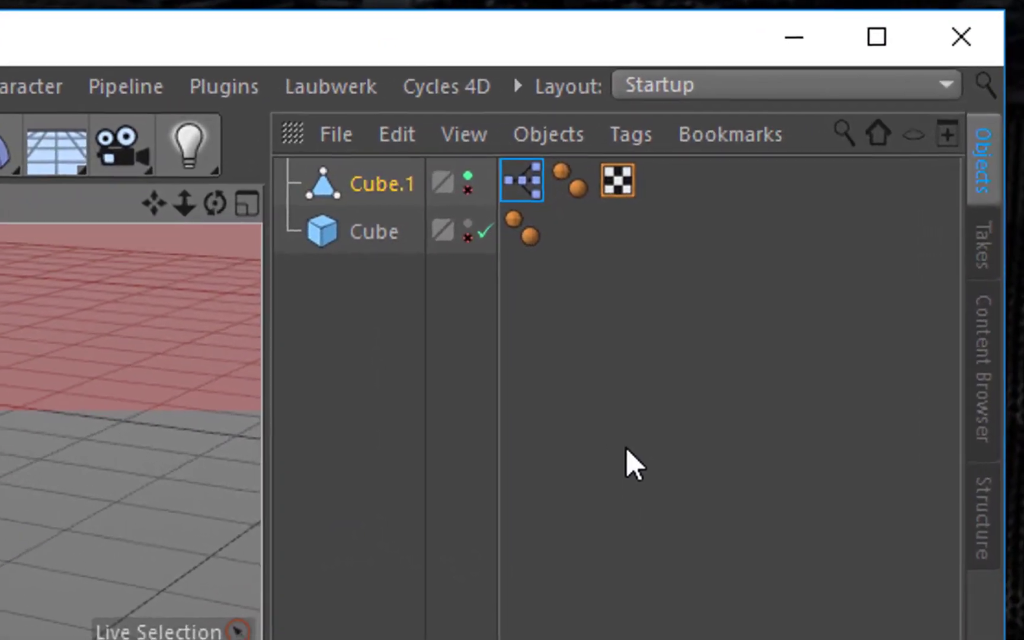